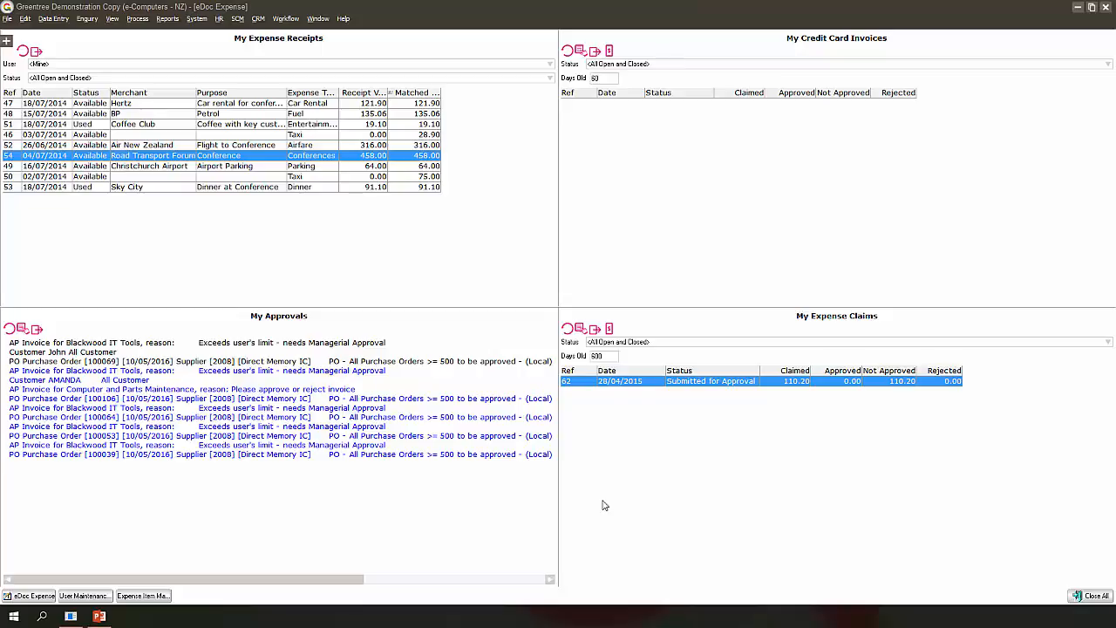
Step: Open the taxi receipt dated 02/07/2014 and enter the purpose "Taxi ride to airpot"
left_click(183, 178)
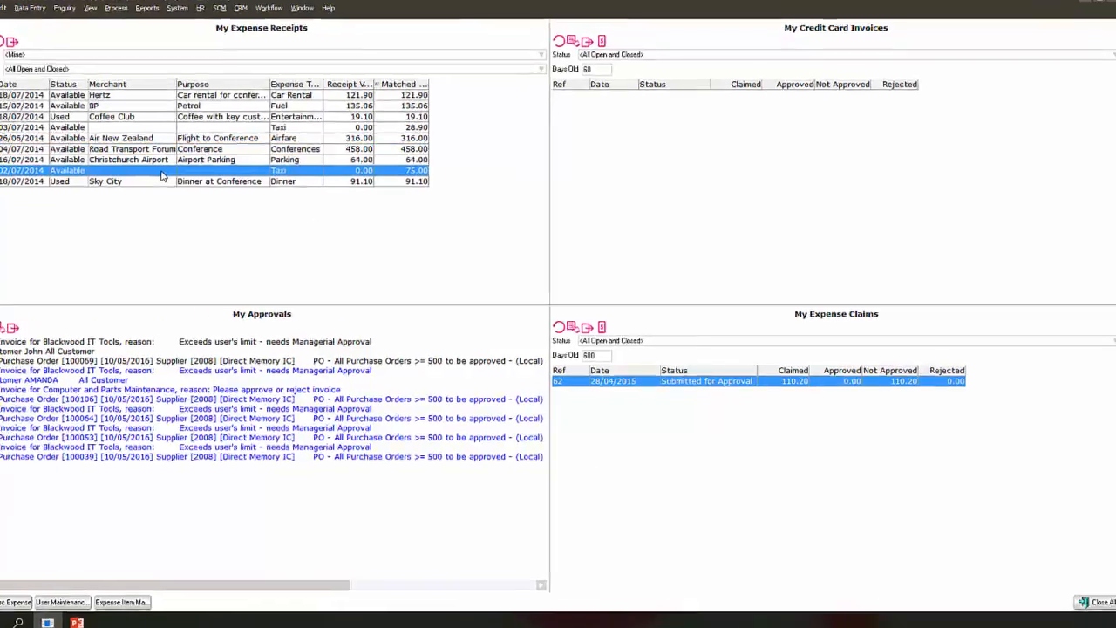
double_click(162, 175)
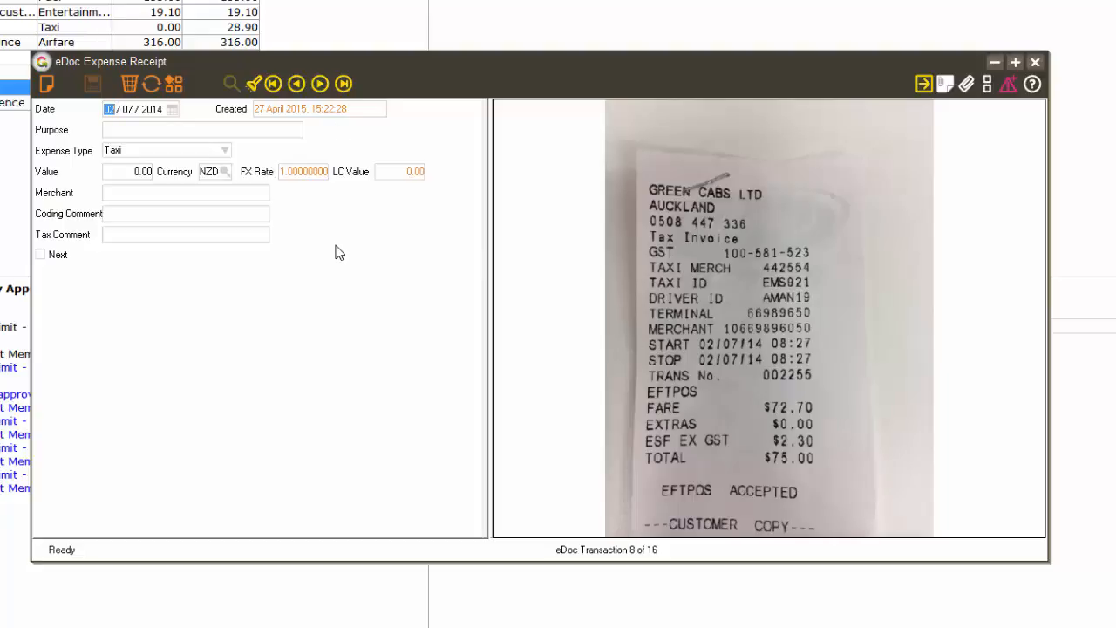
left_click(176, 130)
type("Taxi")
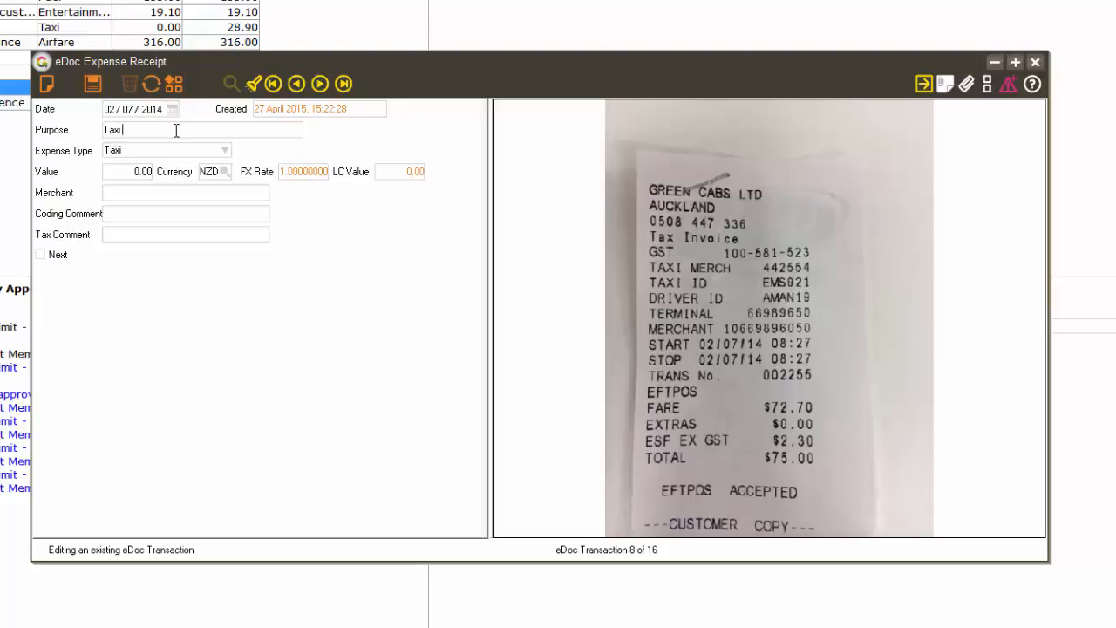
type(" ride to airpot")
key("Tab")
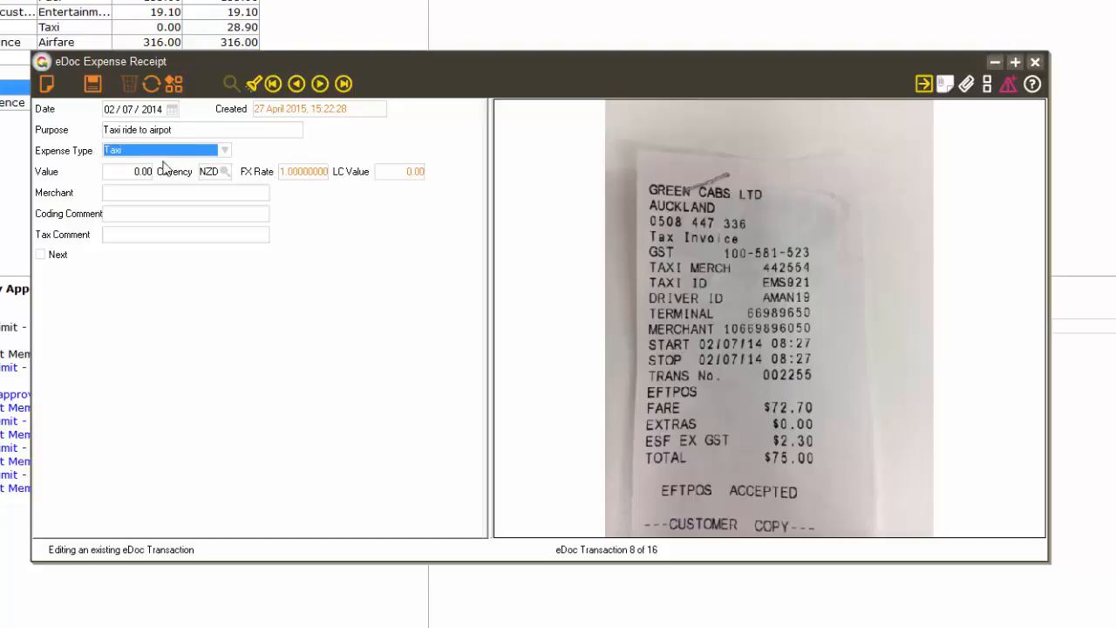
Step: Keep the Taxi expense type, set the receipt value to 75.00 and enter "green Cabs" as the merchant
left_click(226, 151)
left_click(226, 151)
left_click(136, 171)
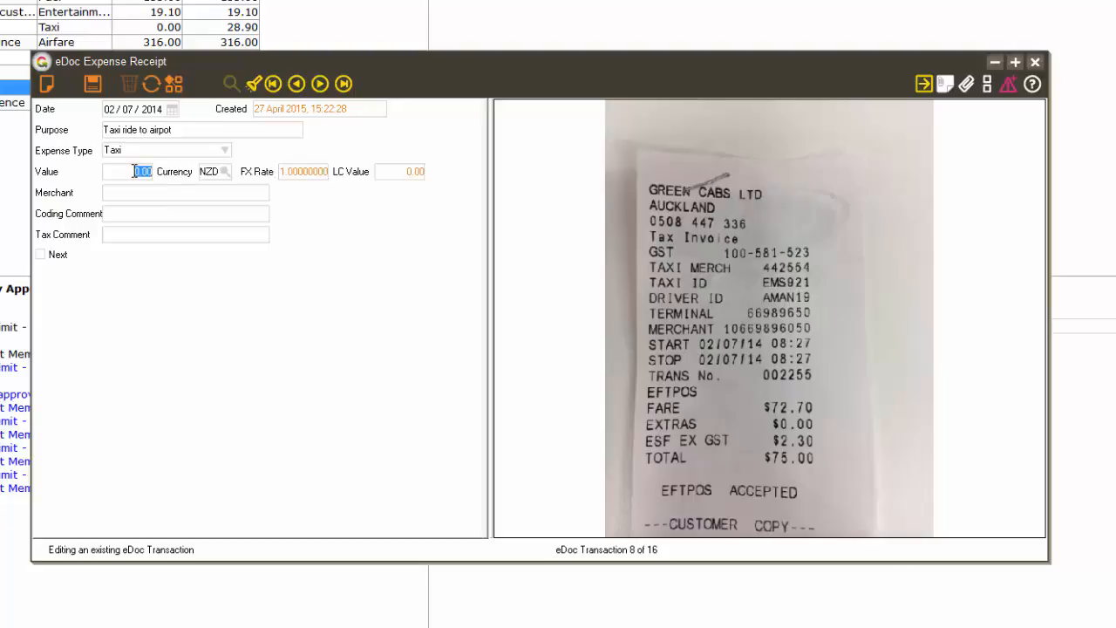
type("75.00")
key("Tab")
key("Tab")
type("green Cab")
Step: Enter the coding comment "Pass charge onto client", then save and close the receipt
type("Pass charge o")
type("nto clien")
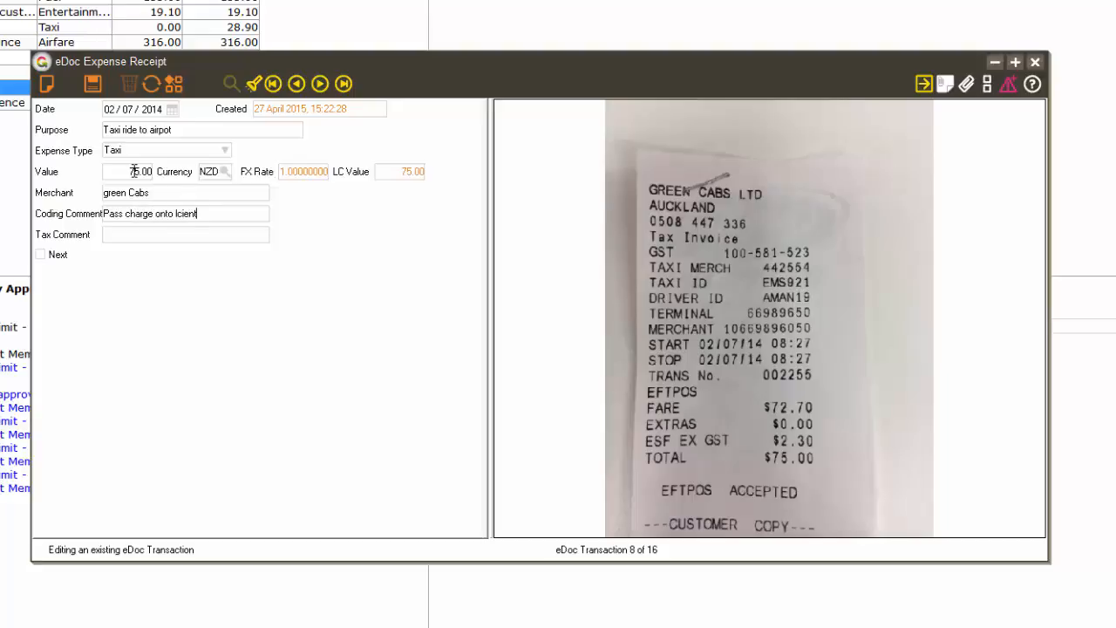
key("BackSpace")
key("BackSpace")
key("BackSpace")
type("ent")
key("Tab")
left_click(94, 84)
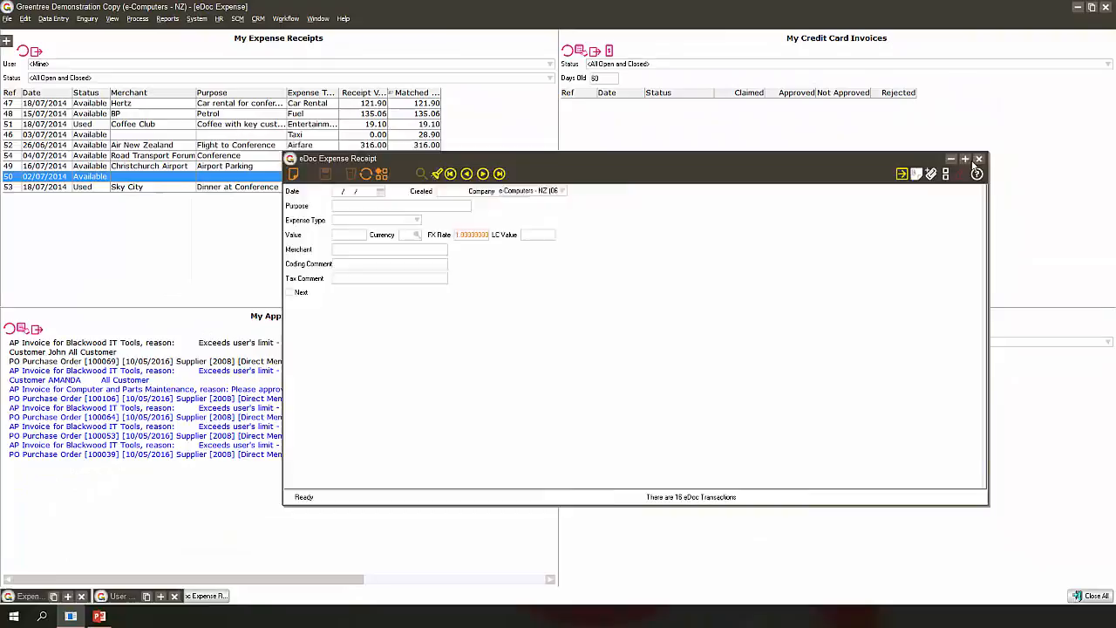
left_click(978, 160)
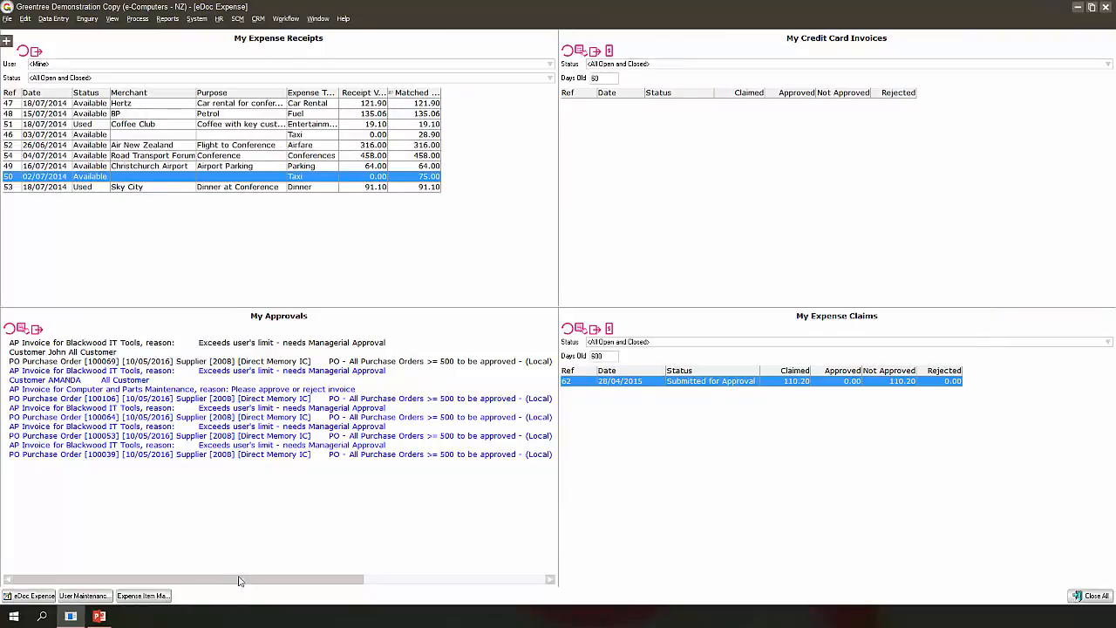
Step: In the SUPER user's eDoc preferences, turn off the basic form for the Expense Receipt header type and accept the changes
left_click(74, 598)
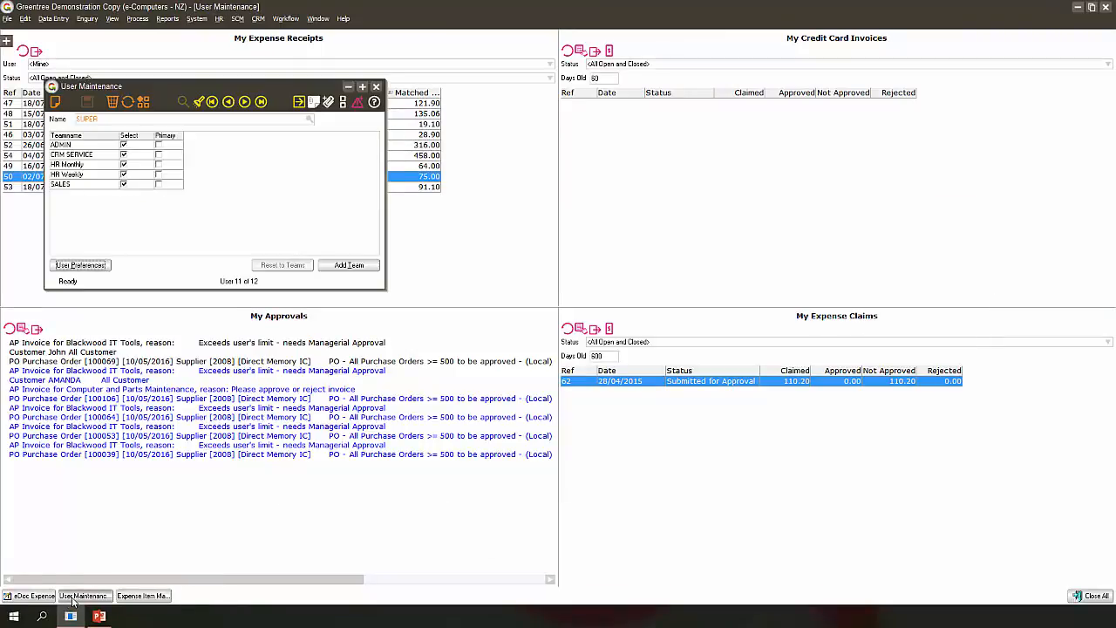
left_click(83, 266)
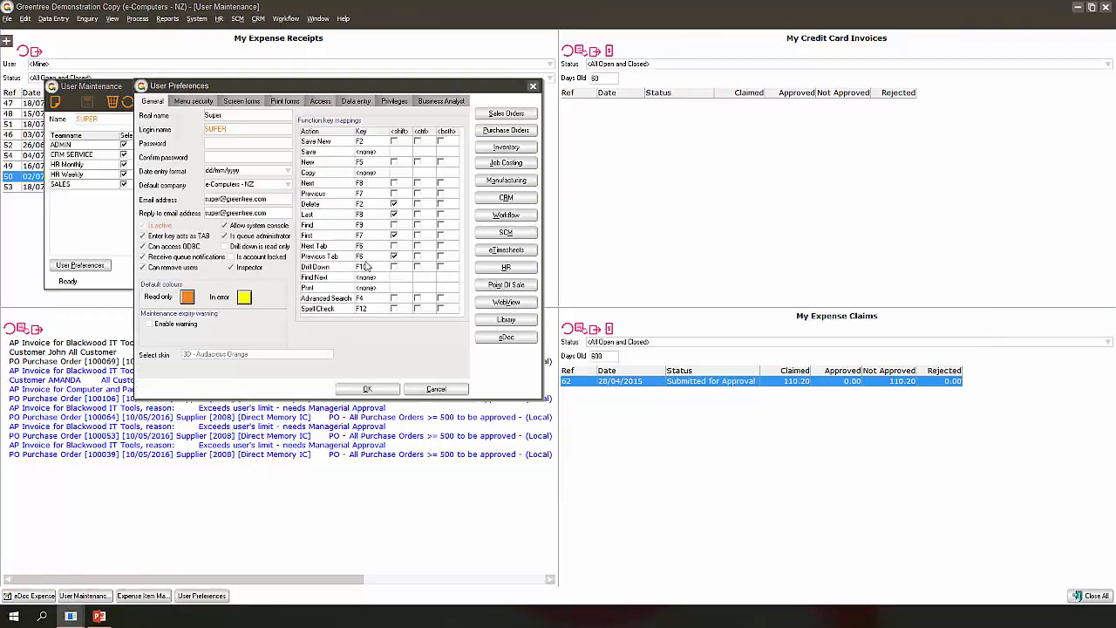
left_click(506, 338)
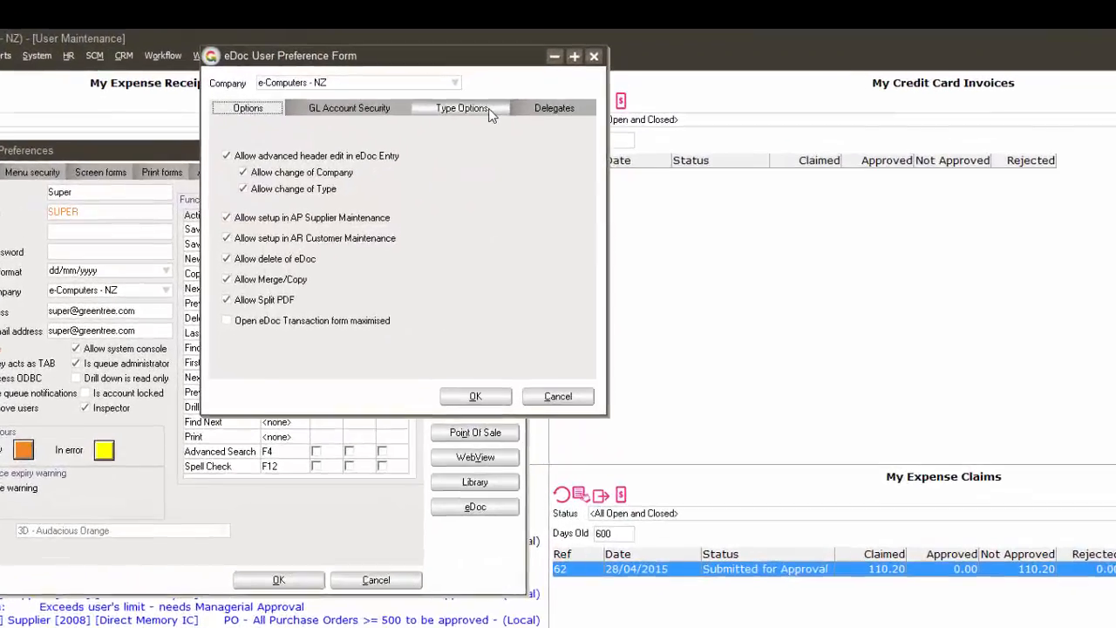
left_click(489, 110)
left_click(359, 149)
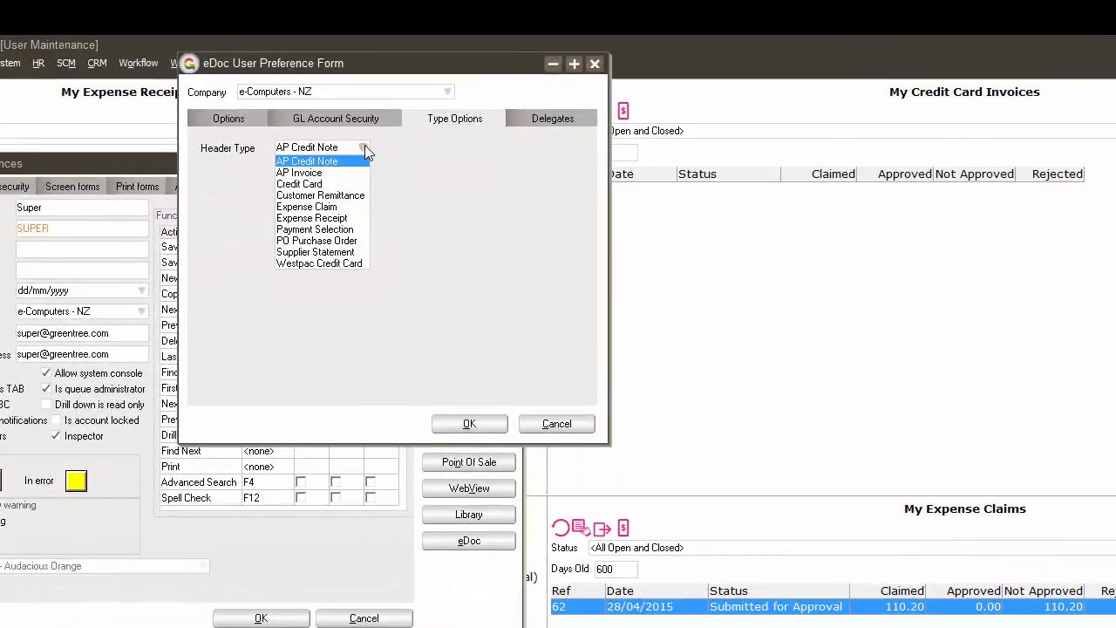
left_click(332, 222)
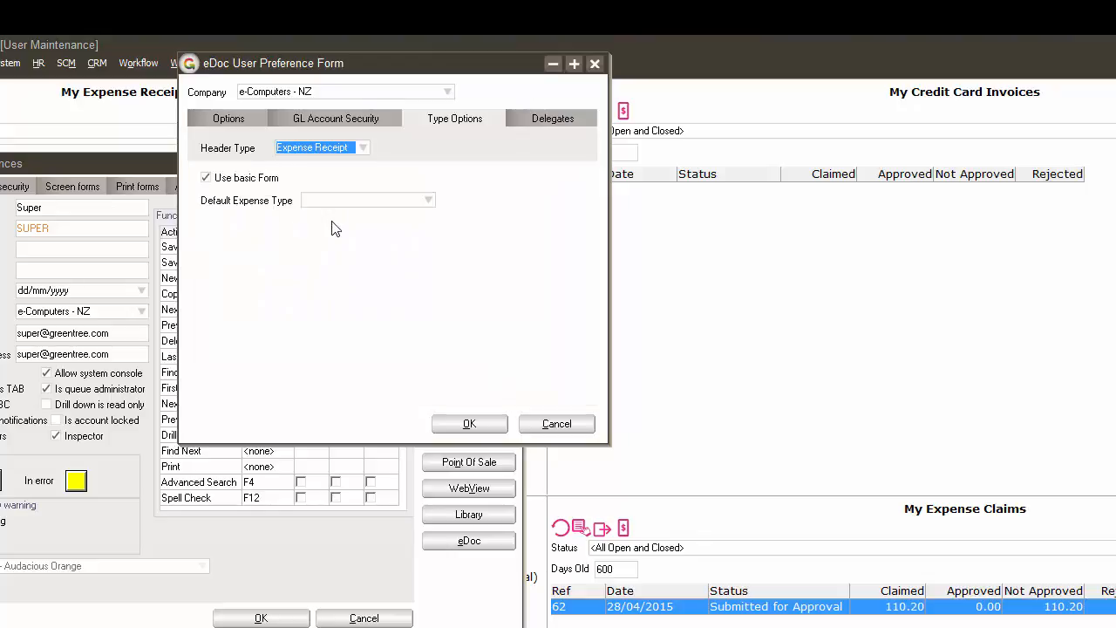
left_click(247, 180)
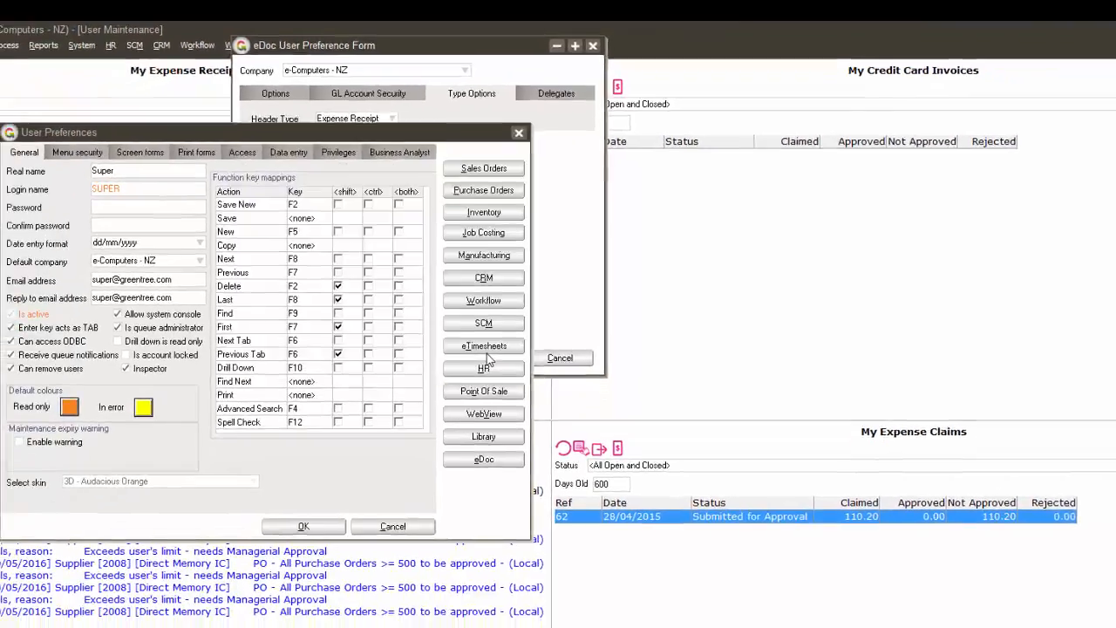
left_click(470, 423)
left_click(261, 618)
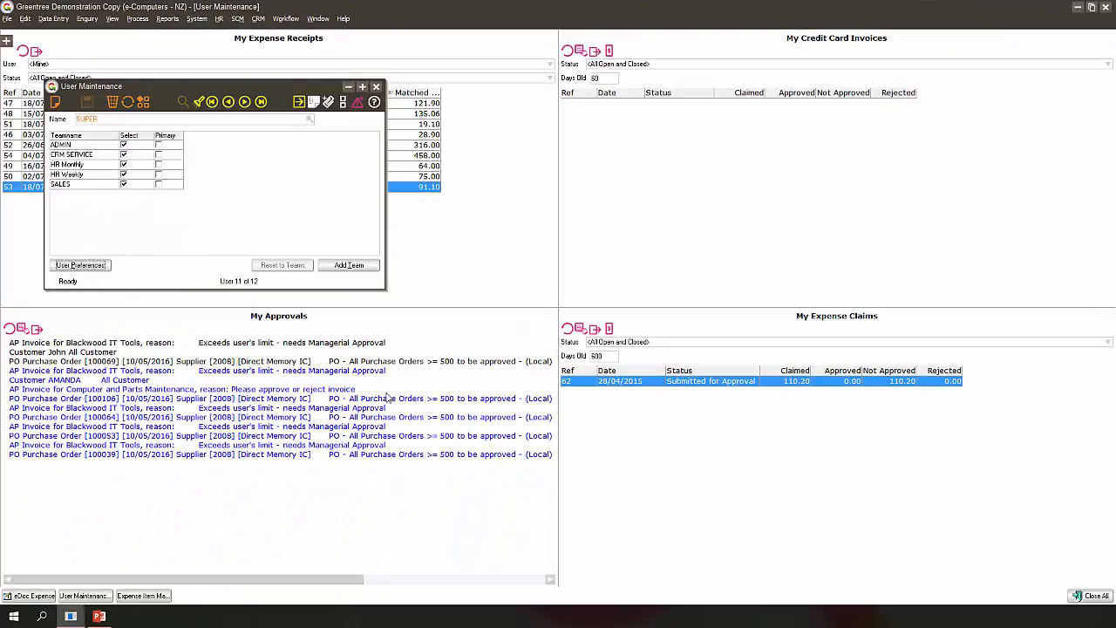
left_click(376, 86)
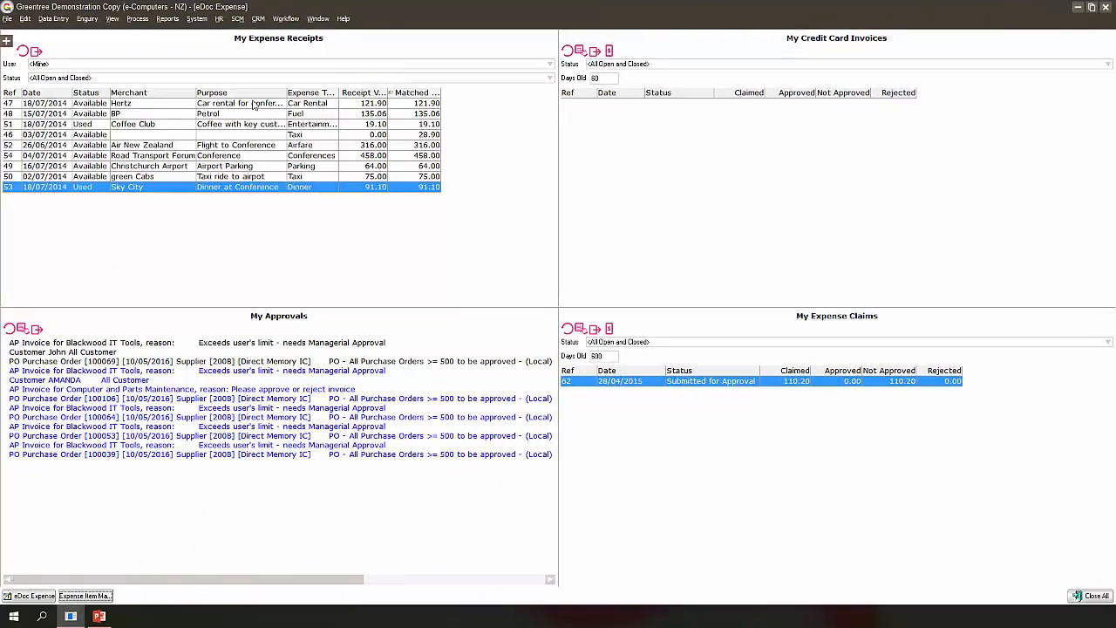
Step: Open the taxi receipt dated 03/07/2014 and enter the purpose "Taxi to airport"
left_click(212, 137)
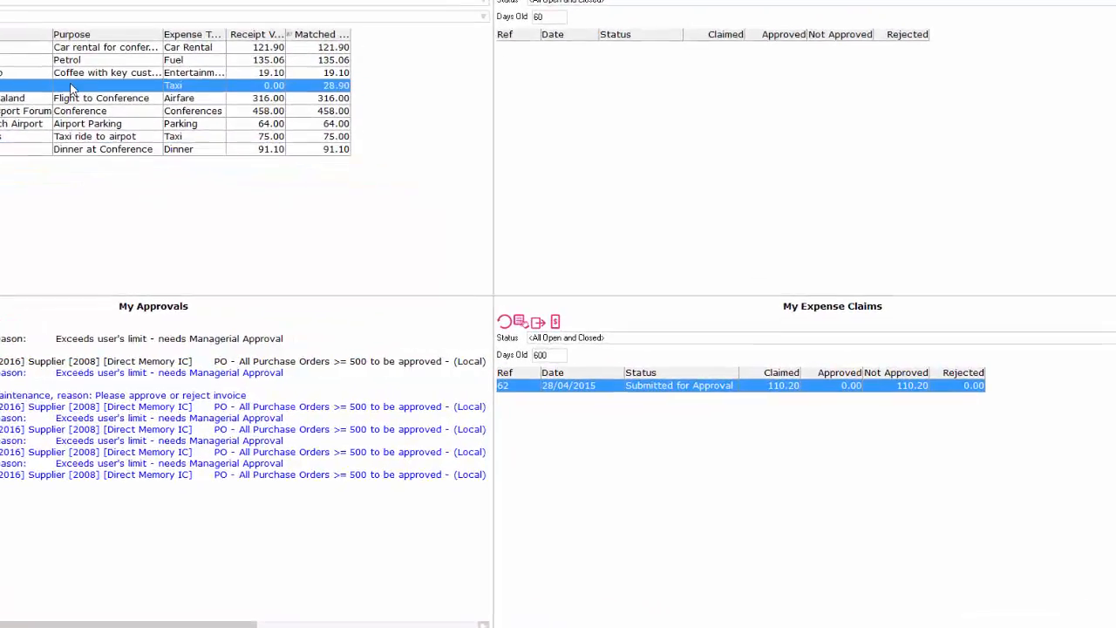
double_click(73, 89)
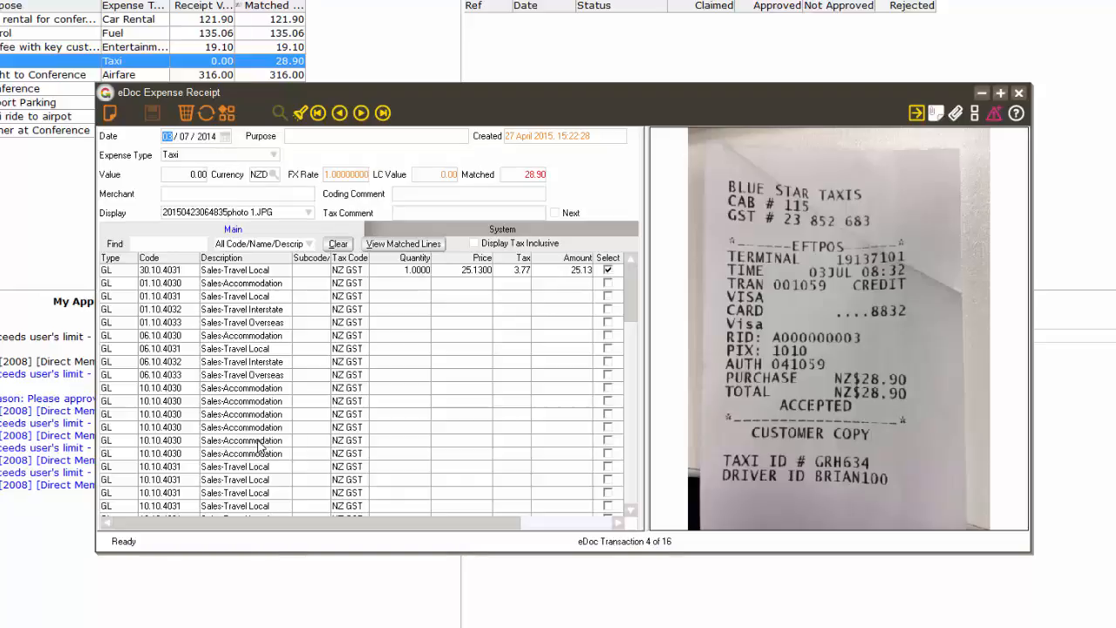
left_click(333, 137)
type("Taxi t")
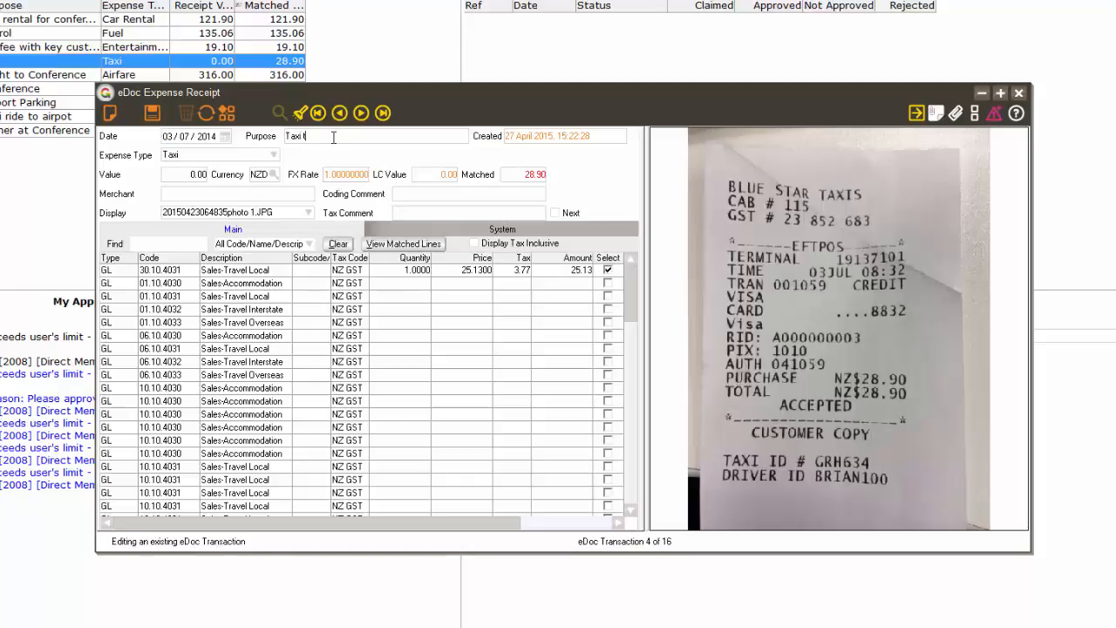
type("o airport")
key("Tab")
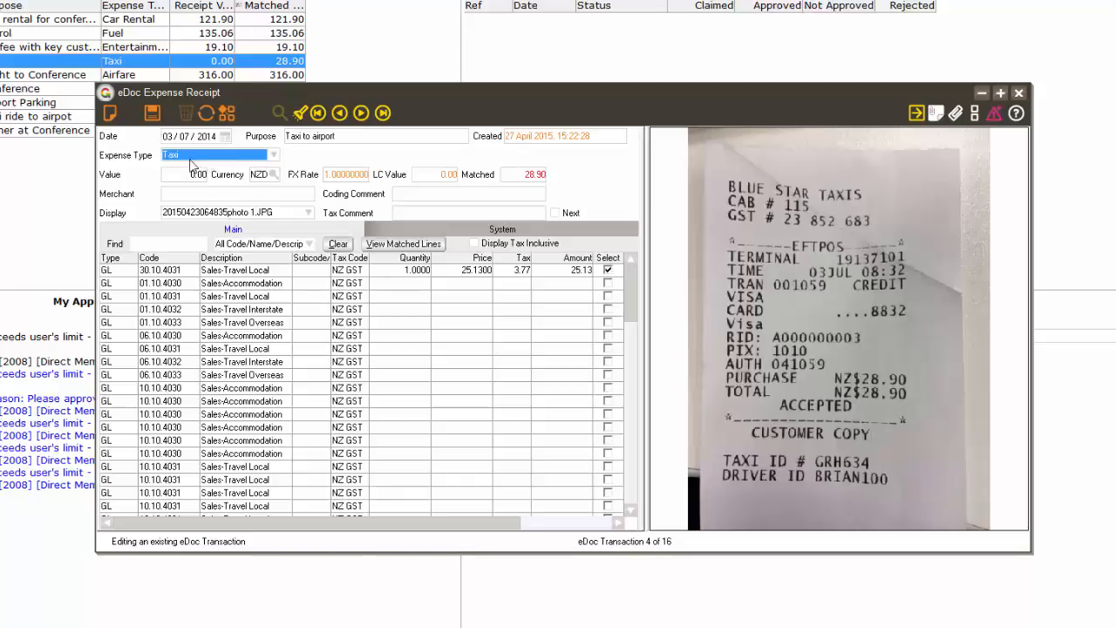
Step: Check the expense type choices and examine the Taxi, Dinner and Mileage settings in Expense Item Maintenance
left_click(273, 157)
left_click(273, 156)
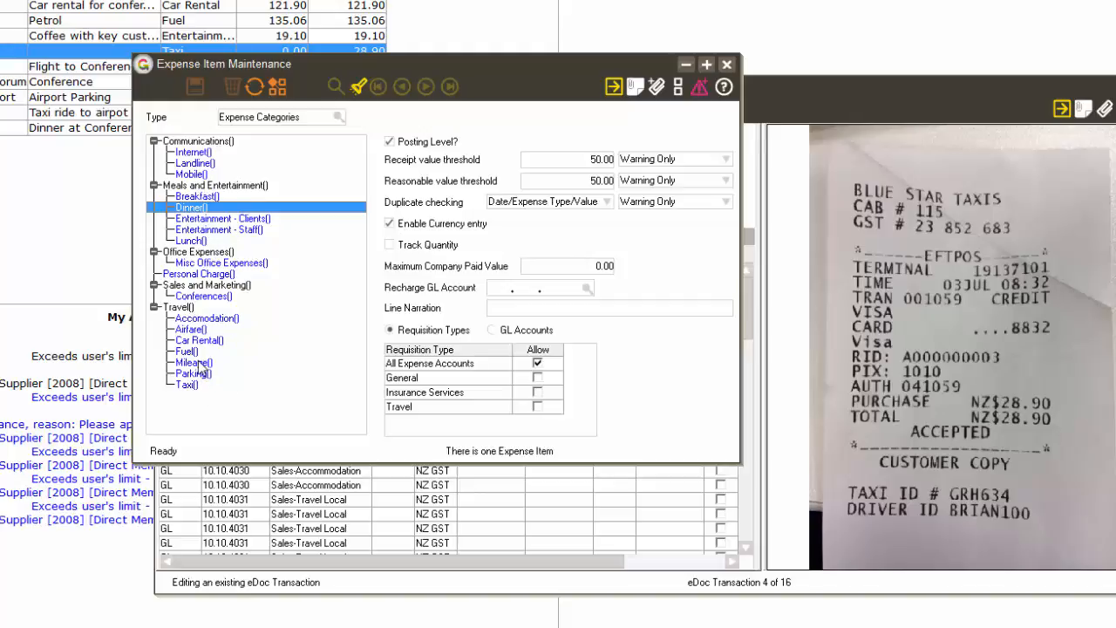
left_click(192, 387)
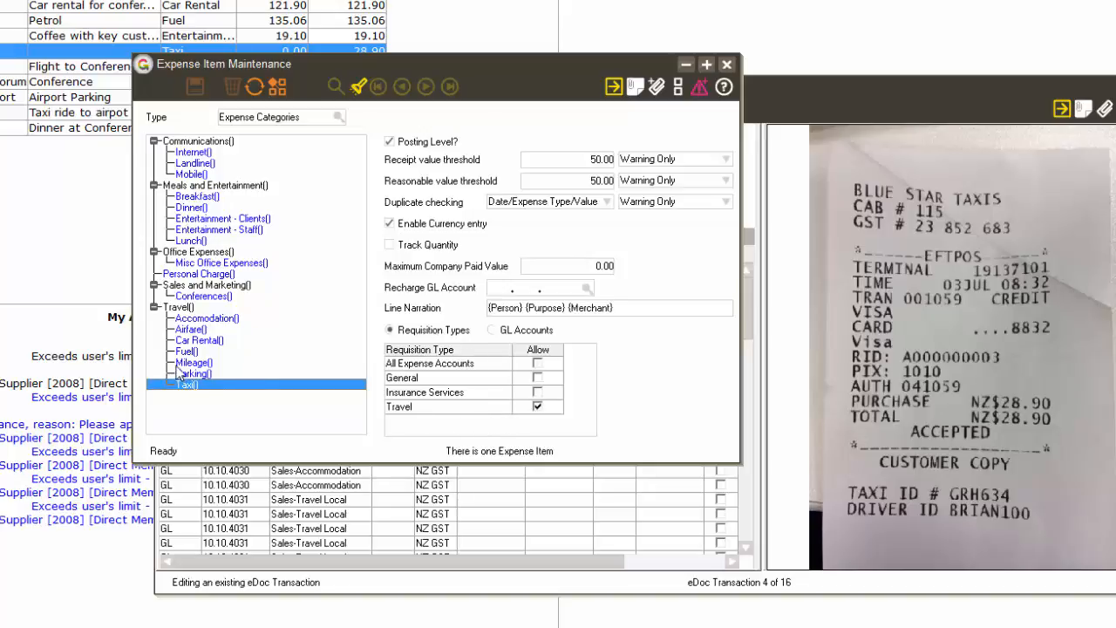
left_click(193, 208)
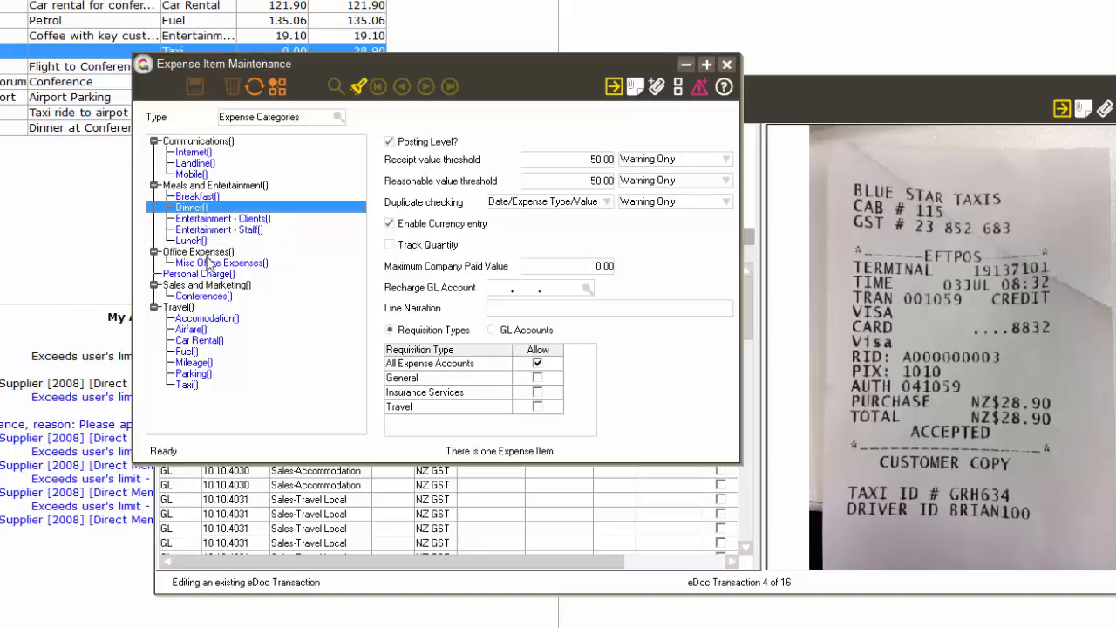
left_click(190, 363)
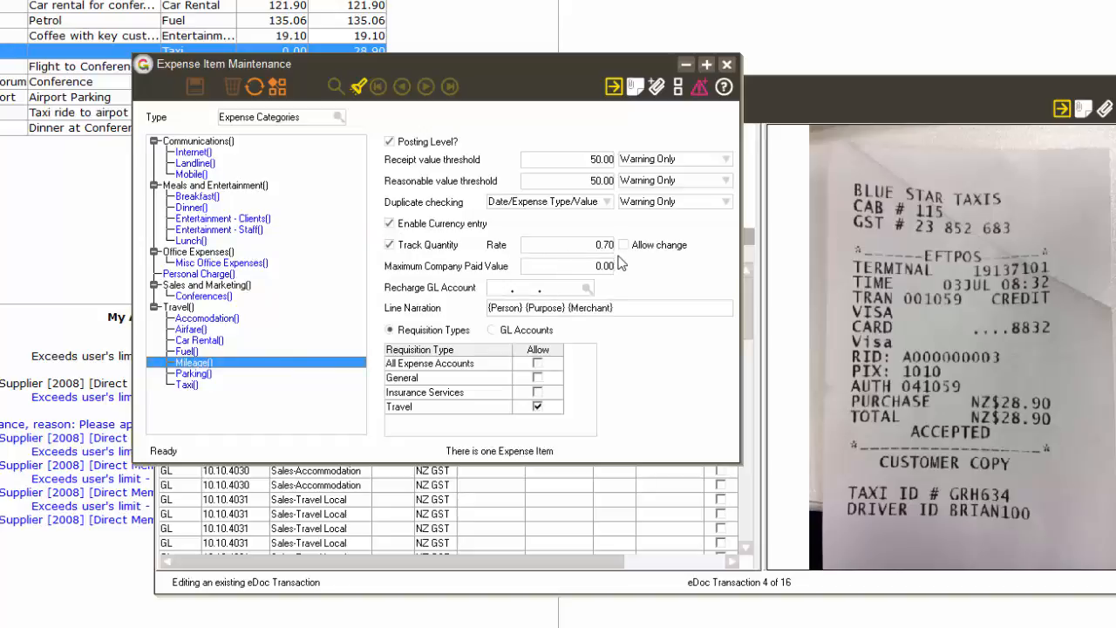
left_click(726, 65)
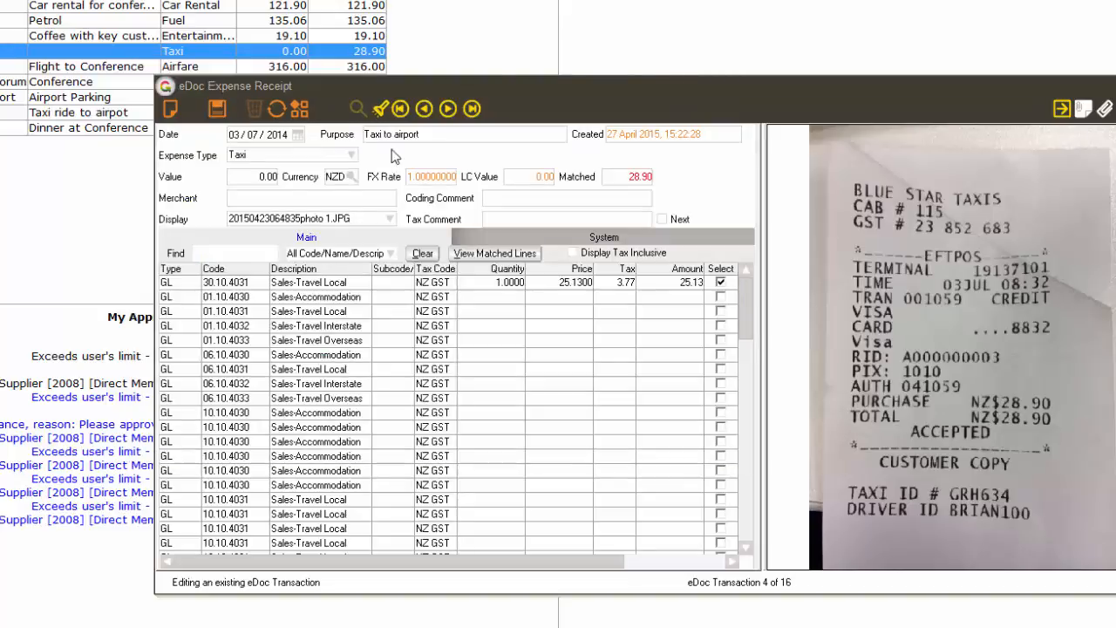
Step: Set the 03/07/2014 receipt's value to 28.90 and enter "Blue star" as the merchant
left_click(252, 177)
type("28.90")
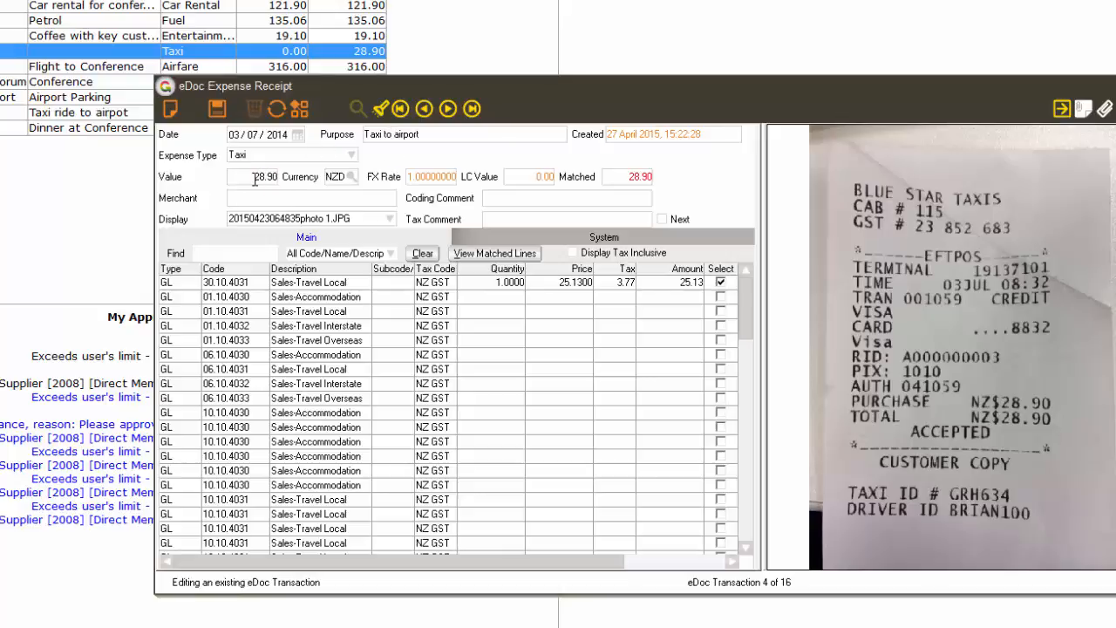
key("Tab")
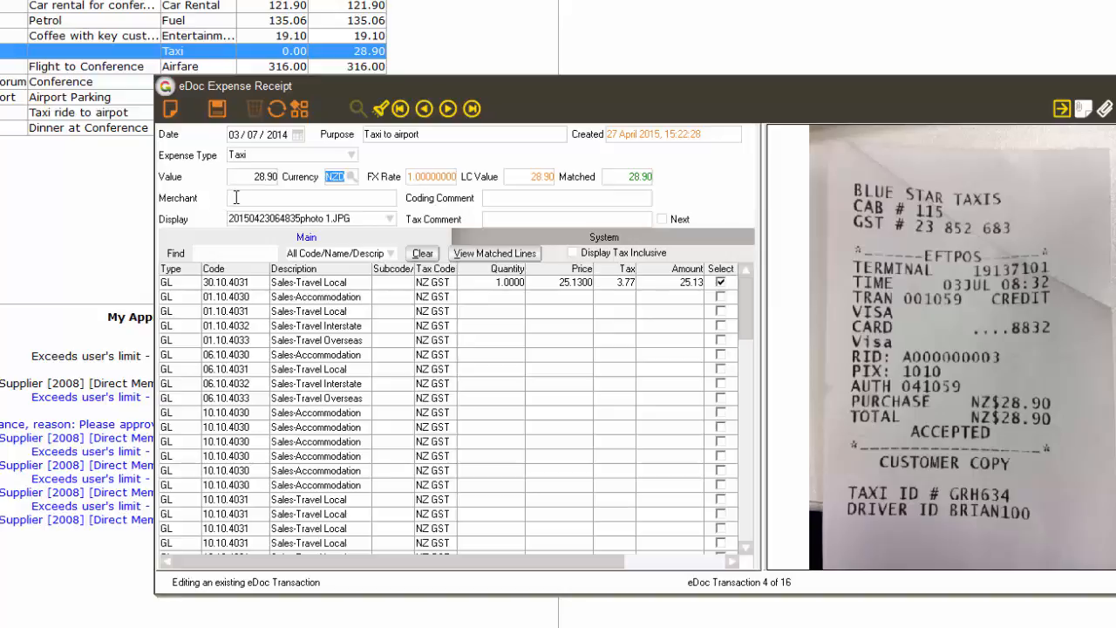
left_click(241, 198)
type("Blu")
Step: Enter the coding comment "not tfor client", save the receipt and reload it
type("not tfor clie")
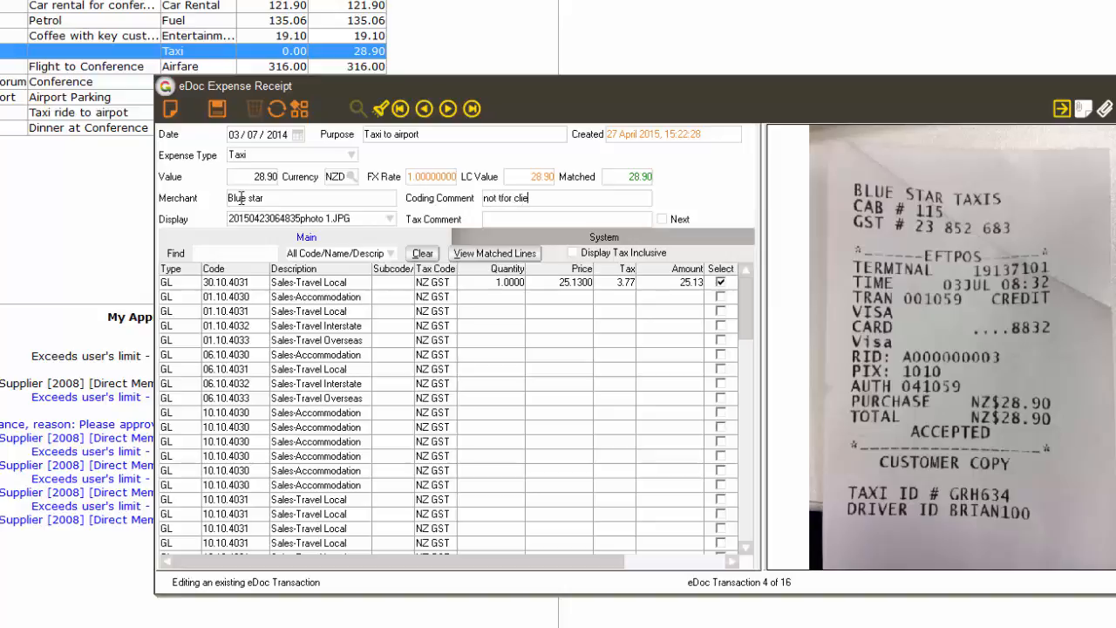
type("nt")
left_click(217, 108)
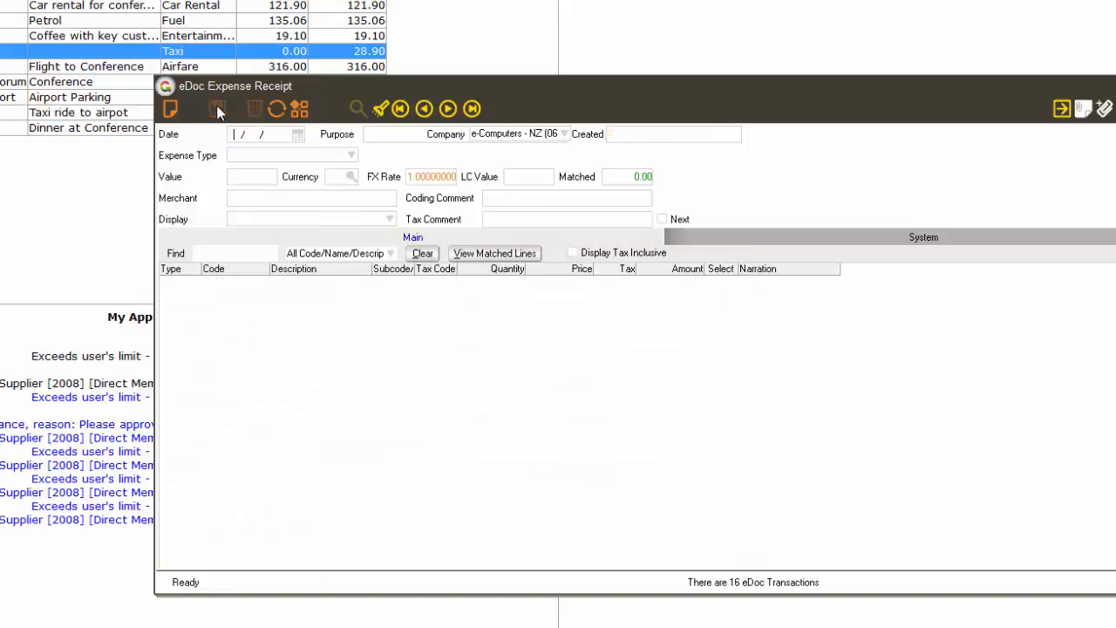
left_click(277, 109)
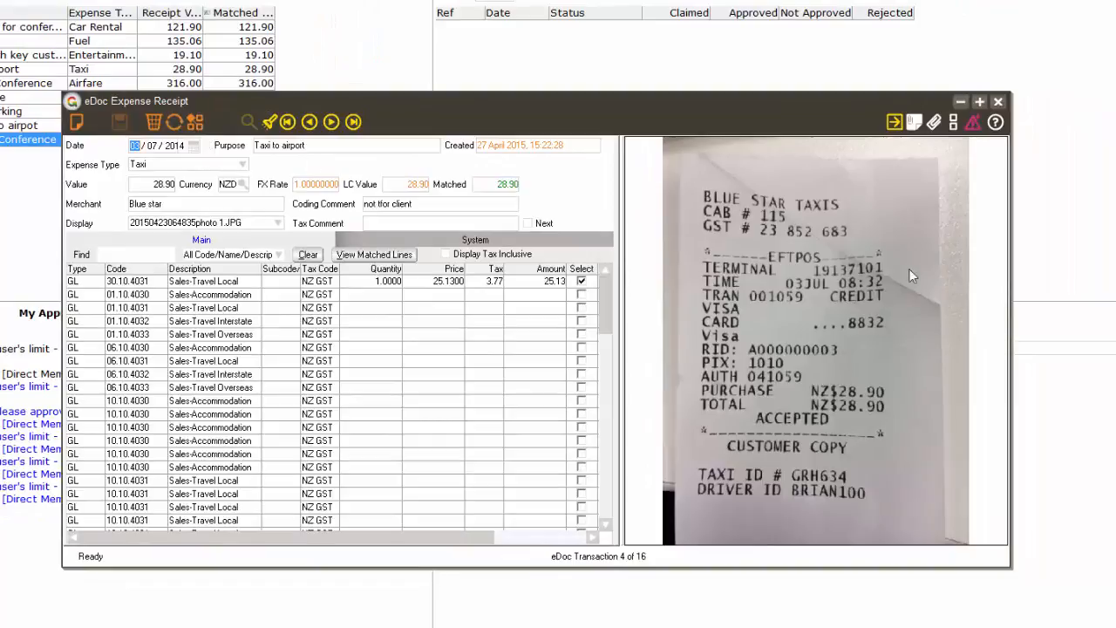
Step: Rotate the receipt image clockwise, then rotate it back anticlockwise
right_click(833, 300)
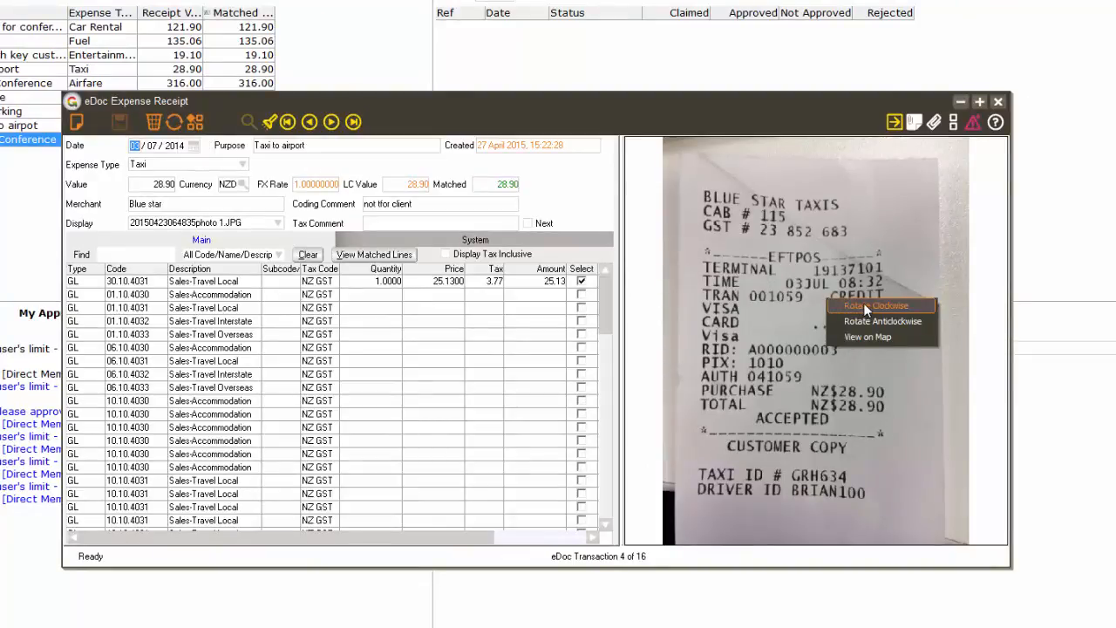
left_click(863, 303)
right_click(864, 304)
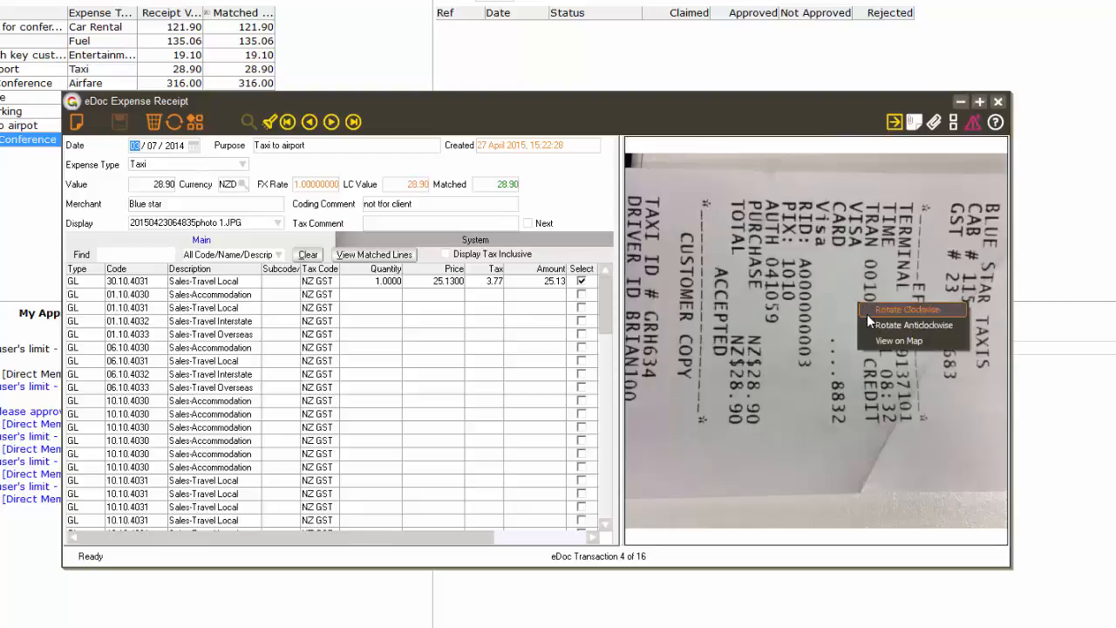
left_click(871, 325)
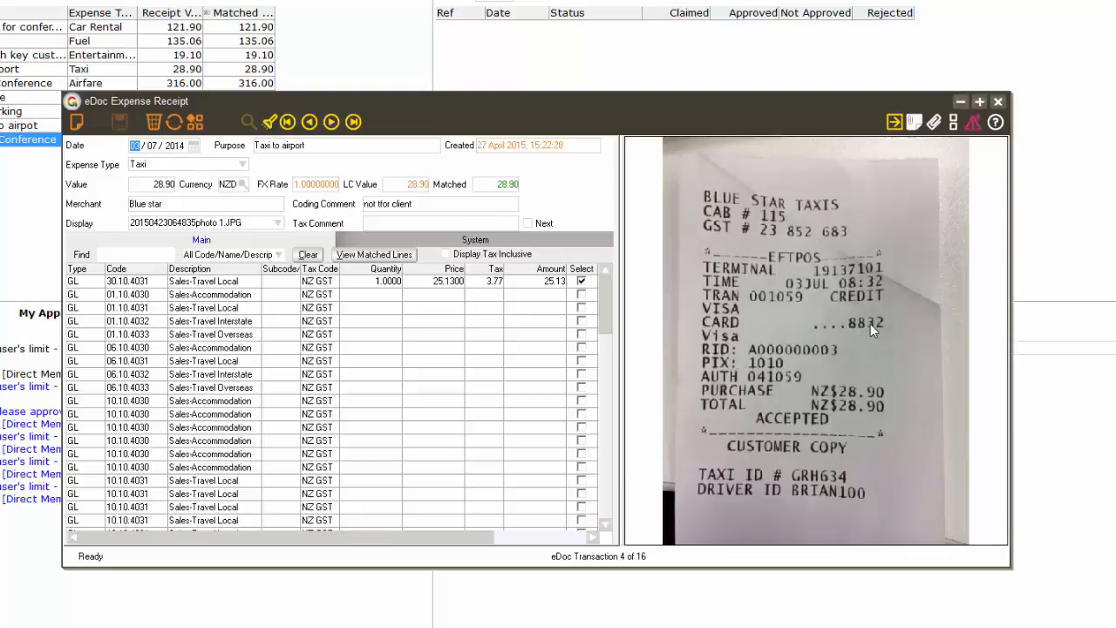
Step: View the location of the receipt photo on the map
right_click(808, 295)
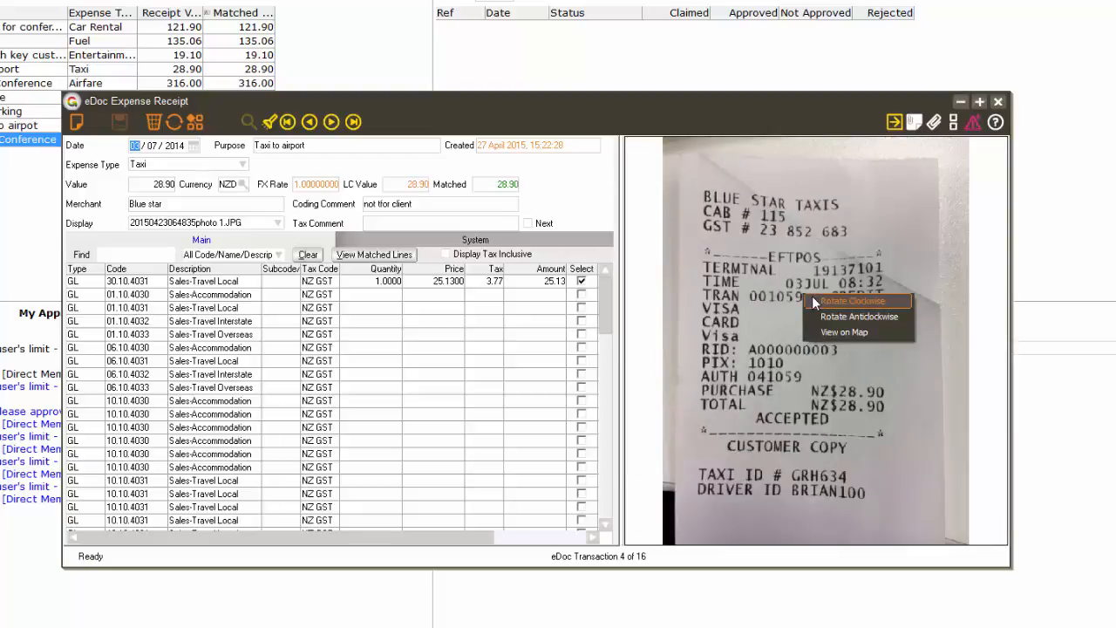
left_click(821, 333)
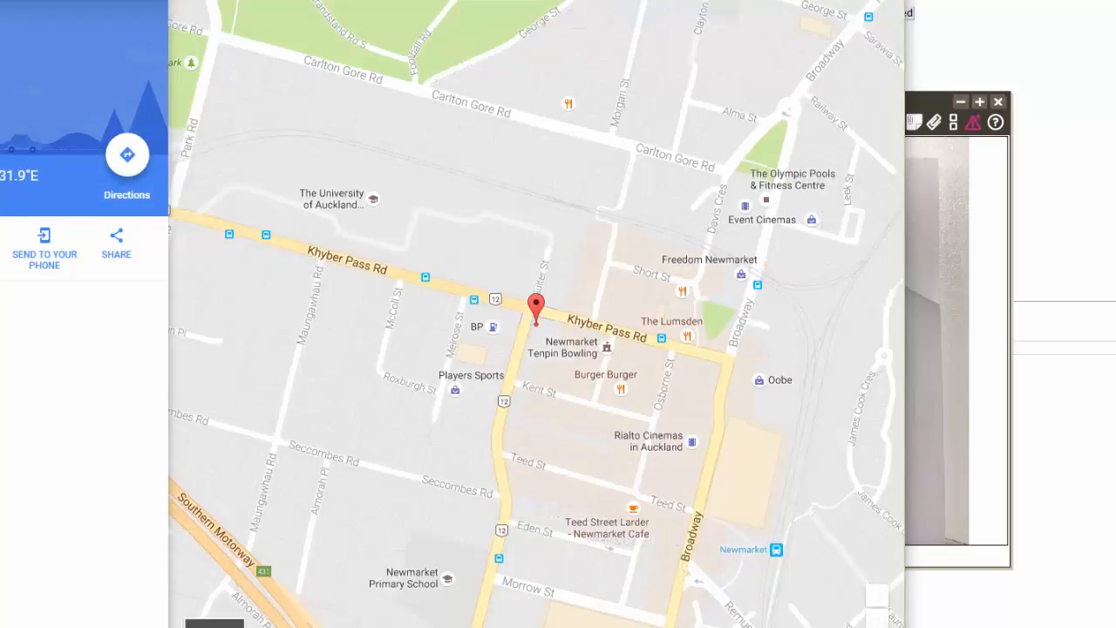
Step: Close the map and the taxi receipt, then review the action history and coding of the Airport Parking receipt and close it
left_click(894, 1)
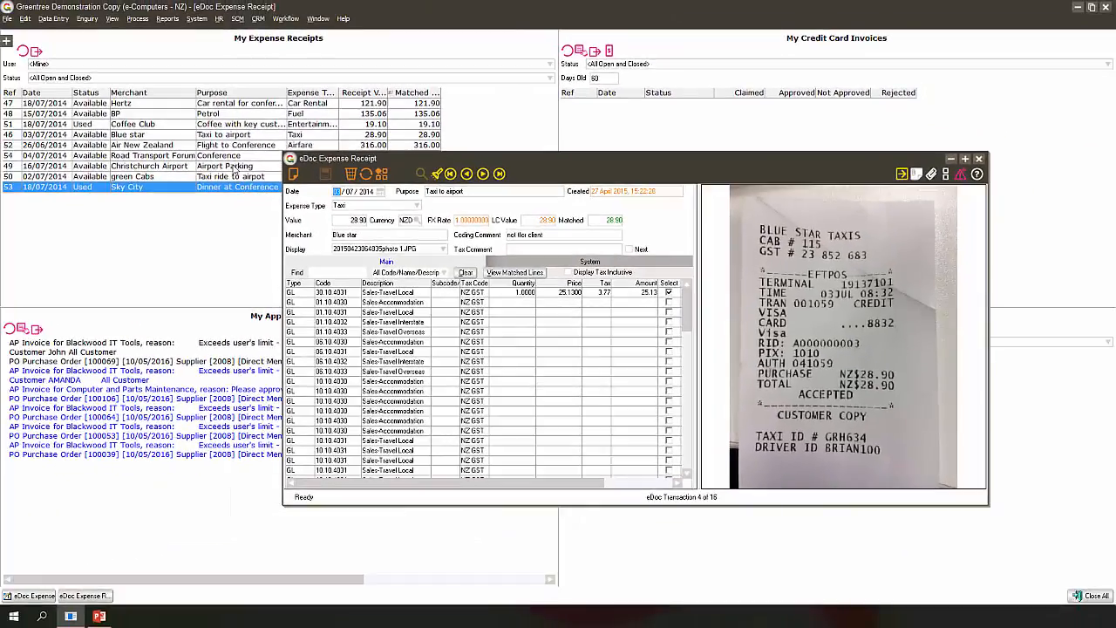
left_click(979, 159)
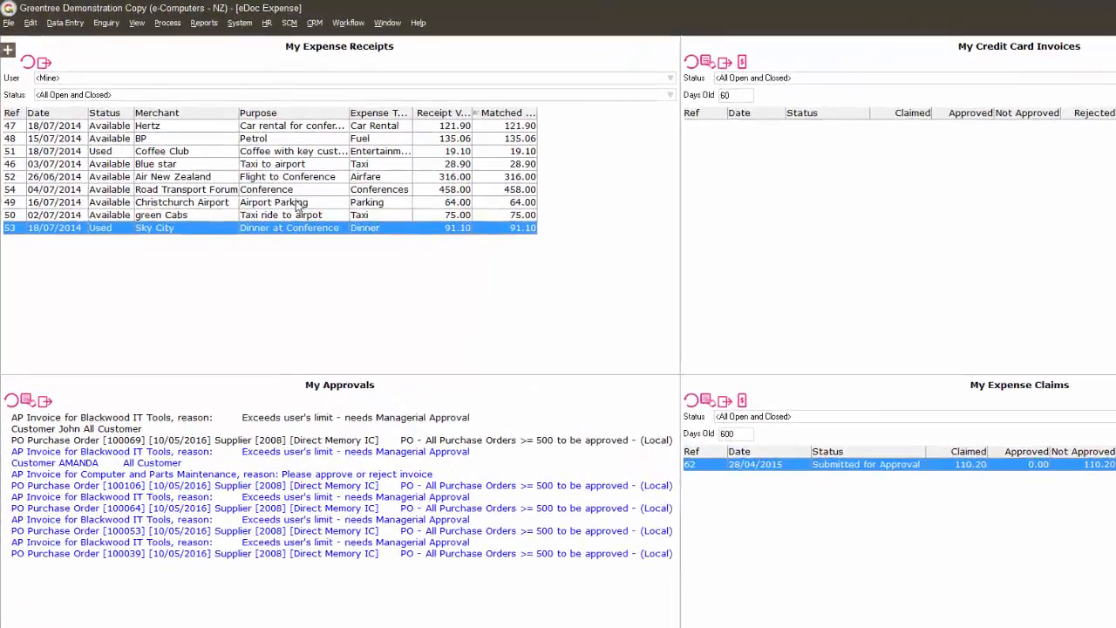
double_click(246, 166)
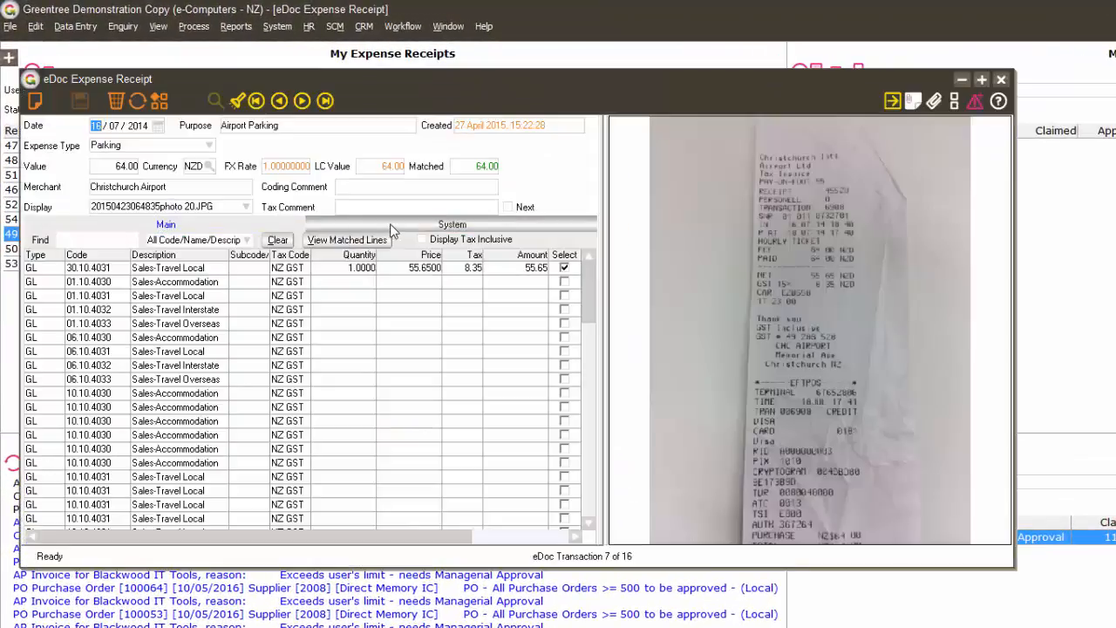
left_click(390, 225)
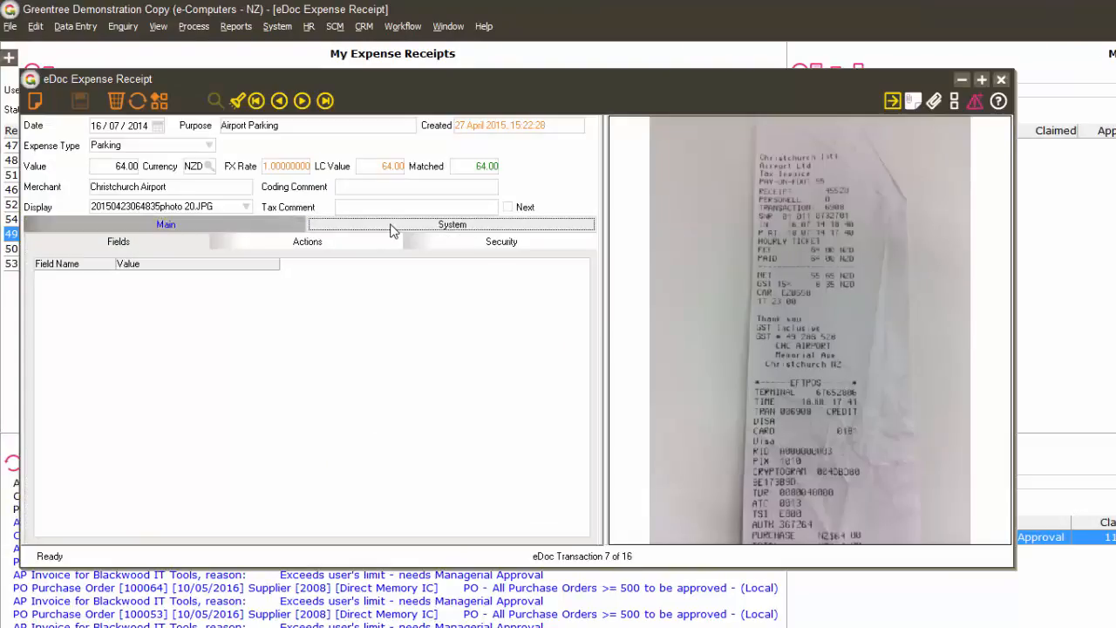
left_click(379, 243)
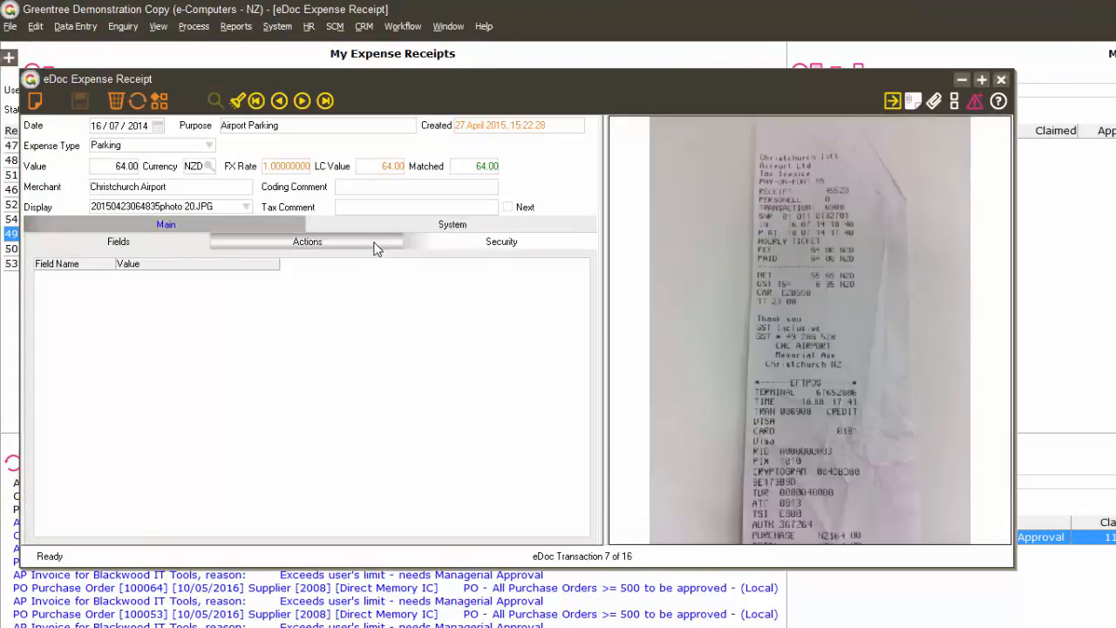
left_click(259, 227)
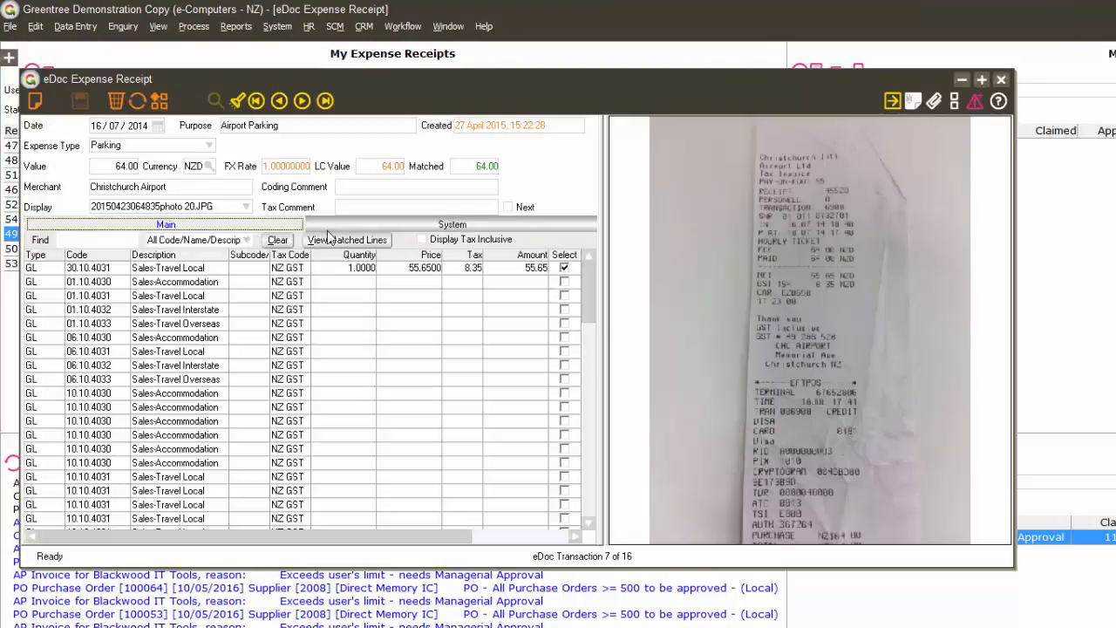
left_click(332, 225)
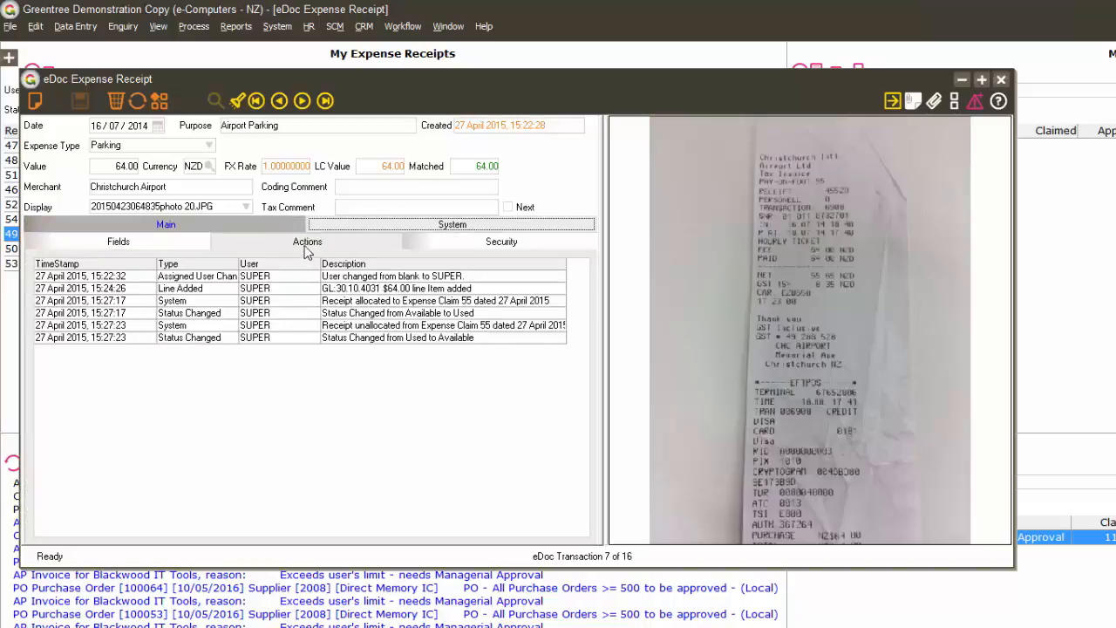
left_click(306, 247)
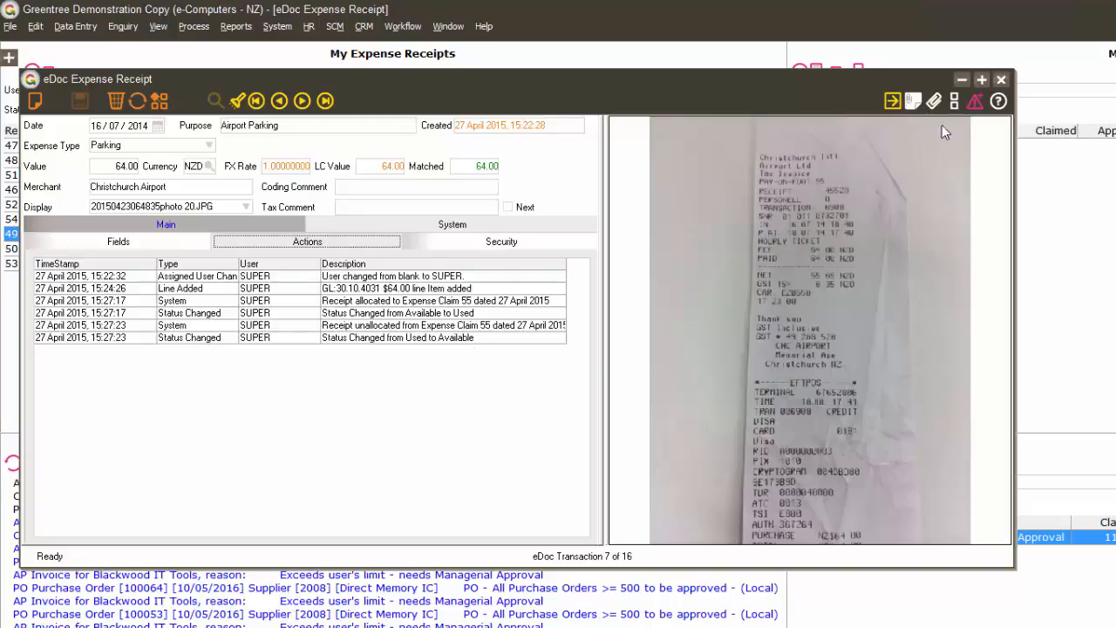
left_click(230, 225)
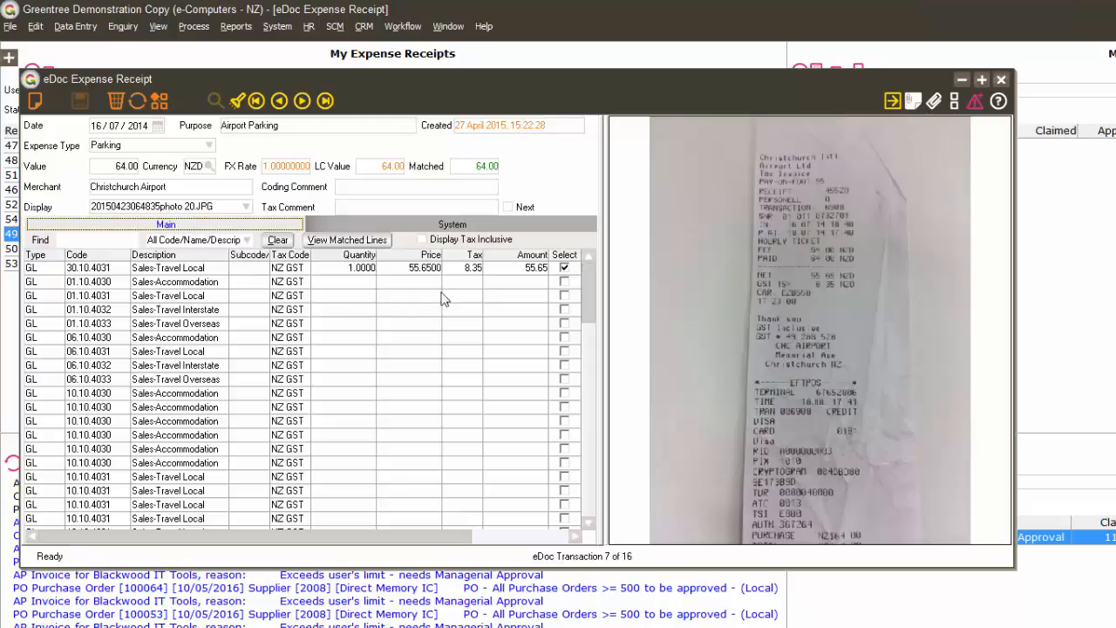
left_click(1003, 81)
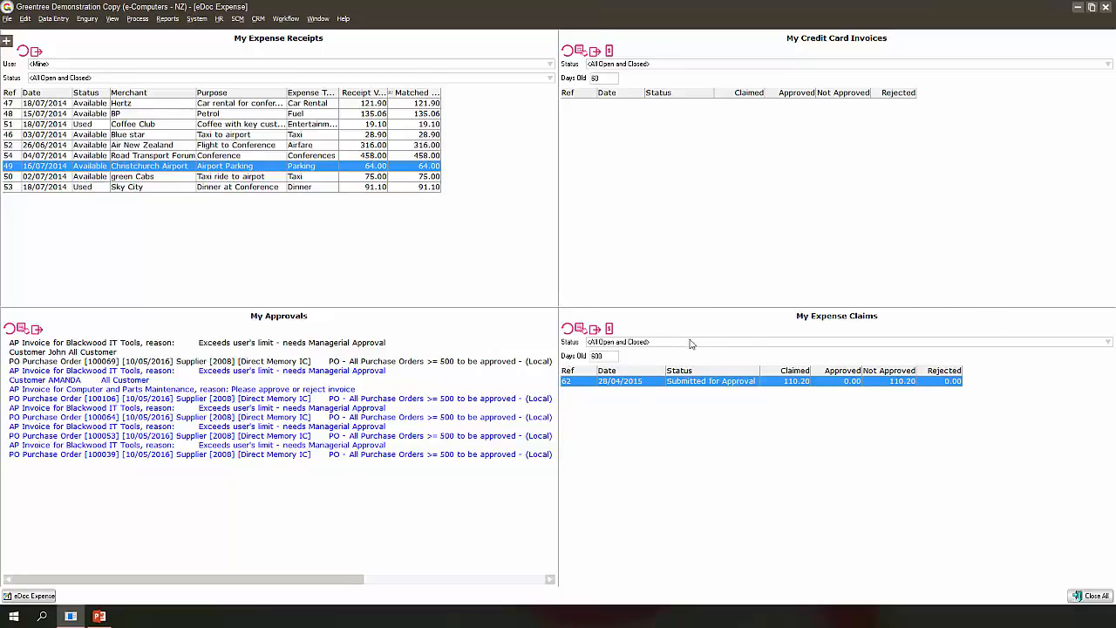
Step: Filter the expense claims by Submitted for Approval, by Available, and back to <All Open and Closed>
left_click(1109, 343)
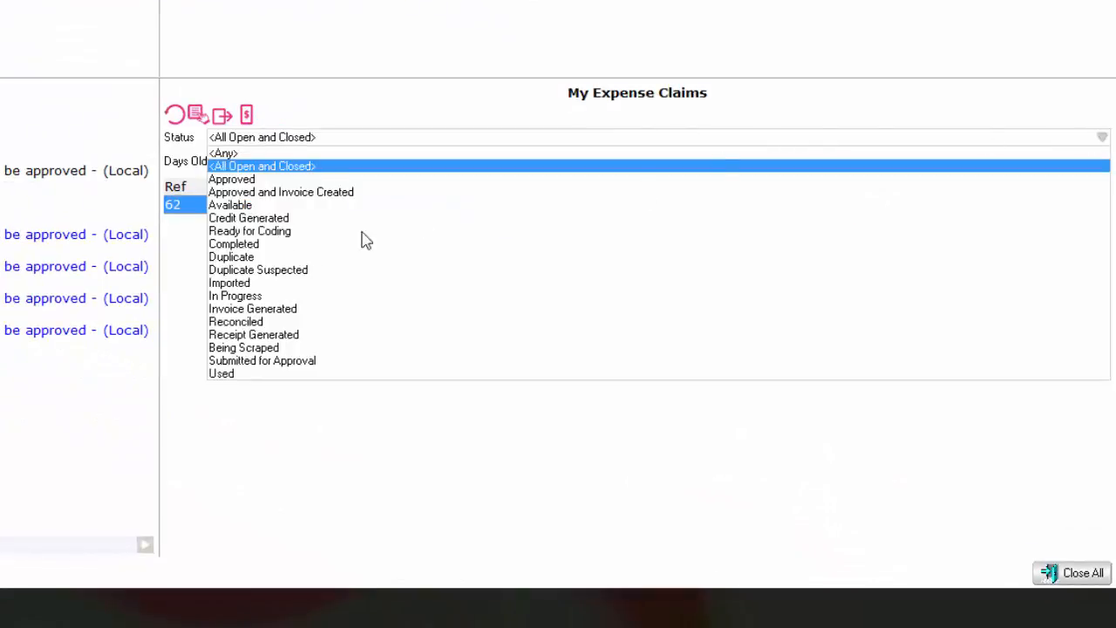
left_click(279, 361)
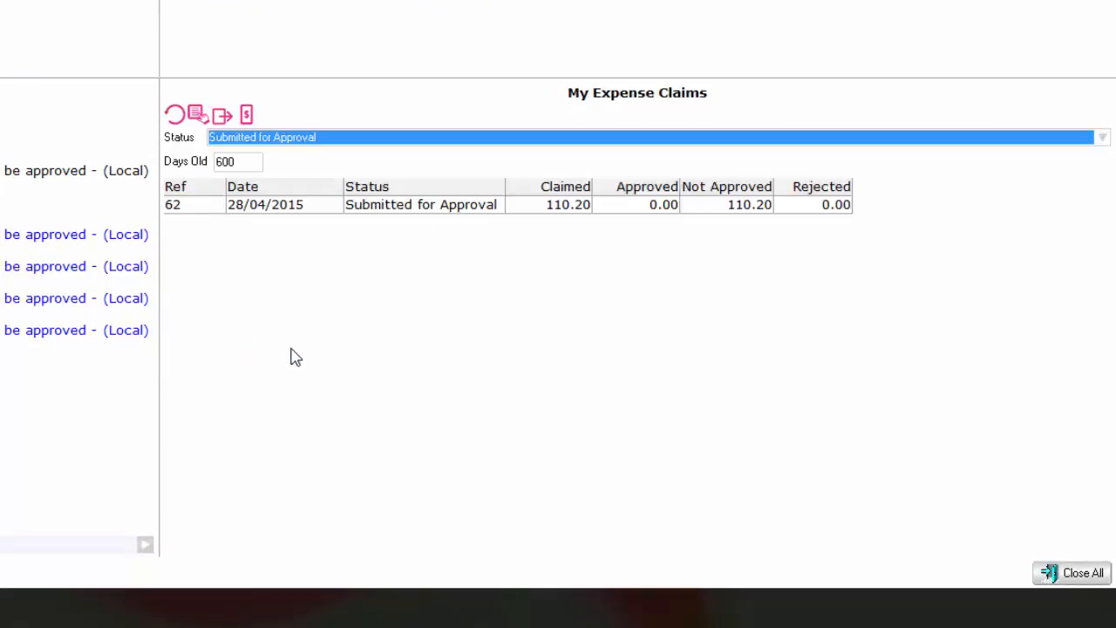
left_click(1104, 137)
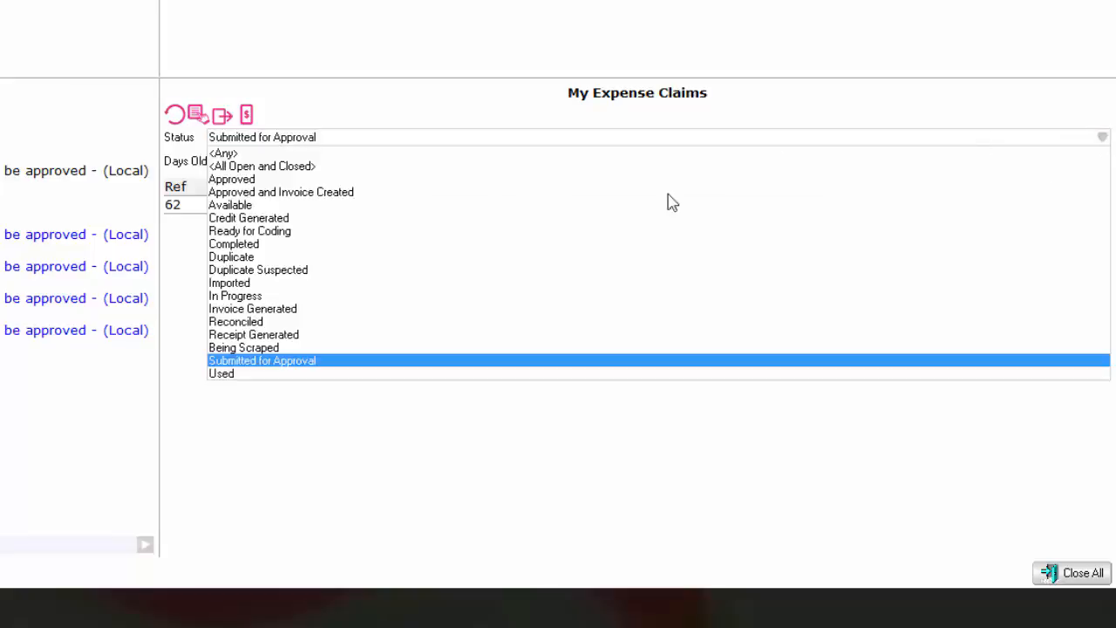
left_click(242, 206)
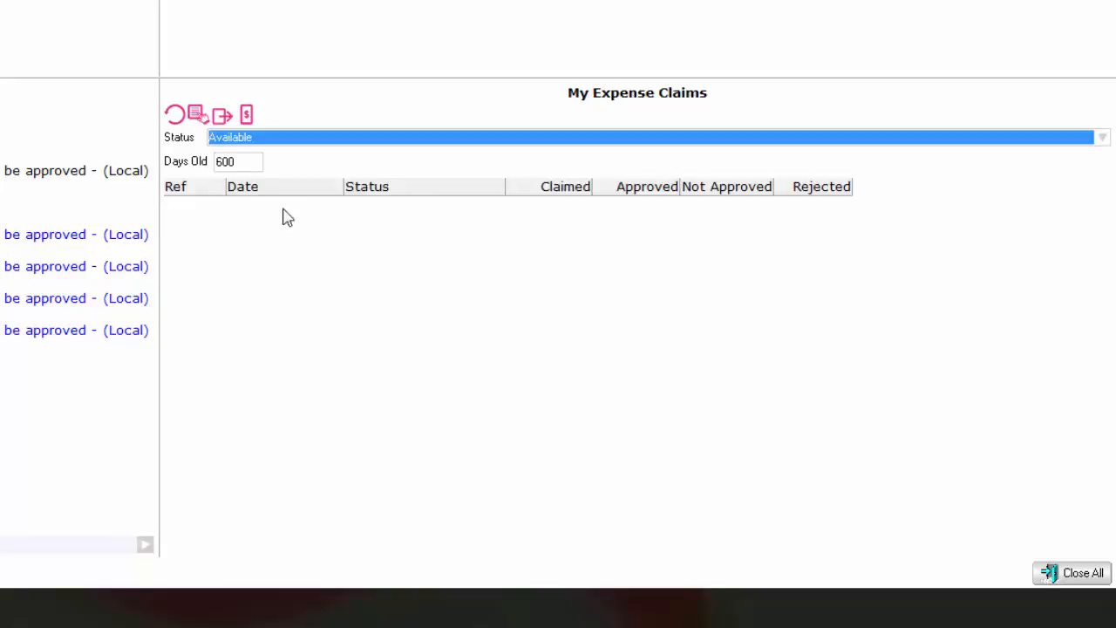
left_click(1104, 140)
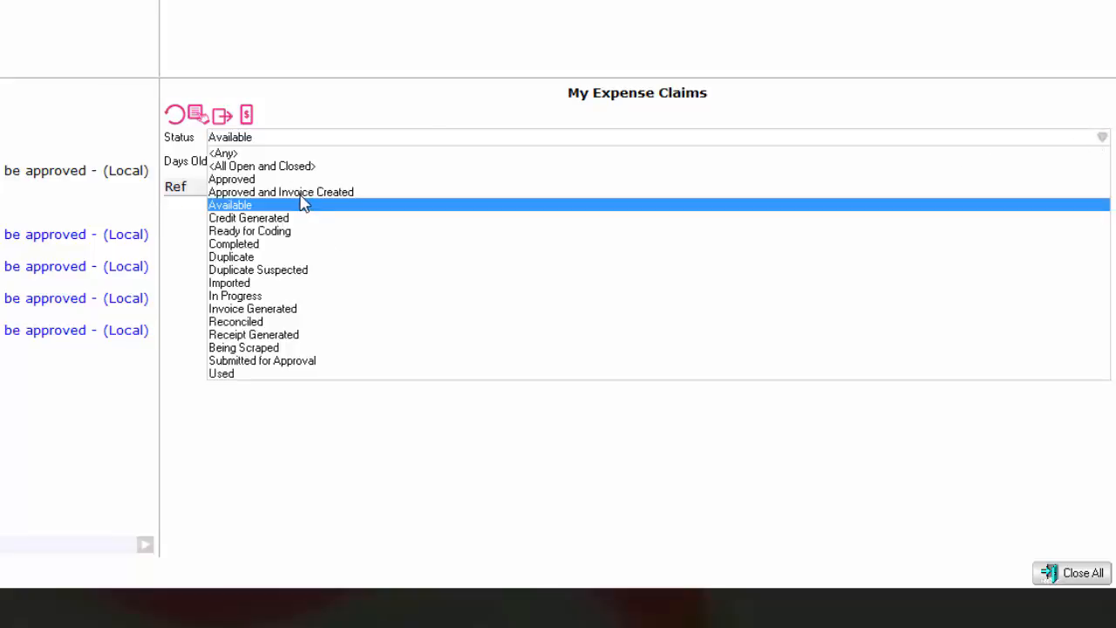
left_click(272, 166)
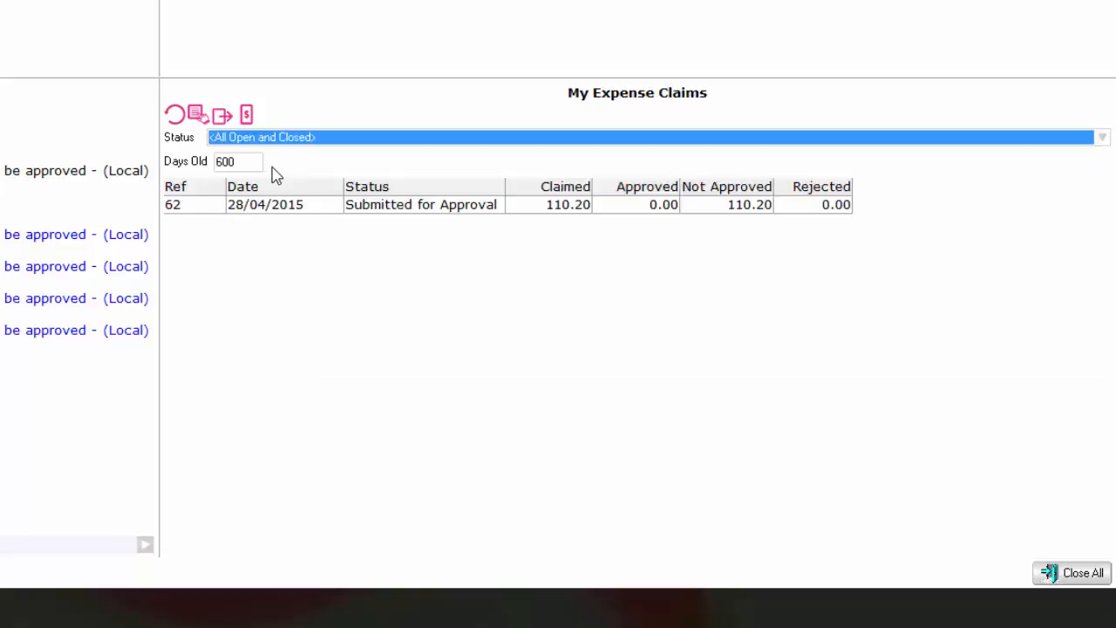
Step: Limit the expense claims to 50 days old, then set the age limit back to 600 days
left_click(251, 162)
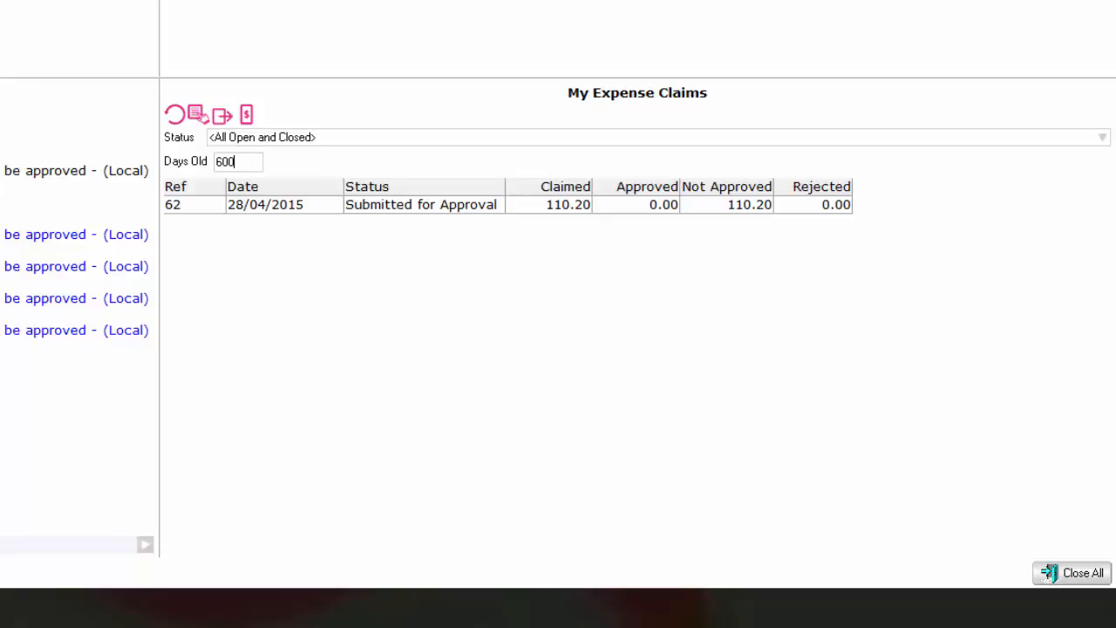
left_click_drag(239, 164, 175, 165)
type("50")
key("Tab")
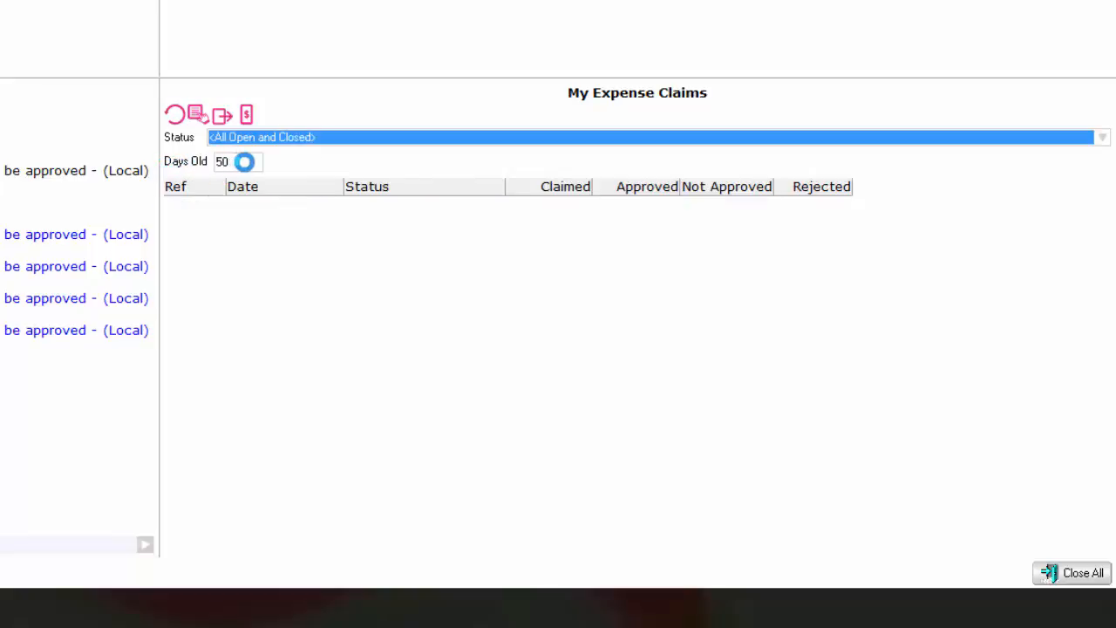
left_click_drag(244, 162, 203, 162)
type("60")
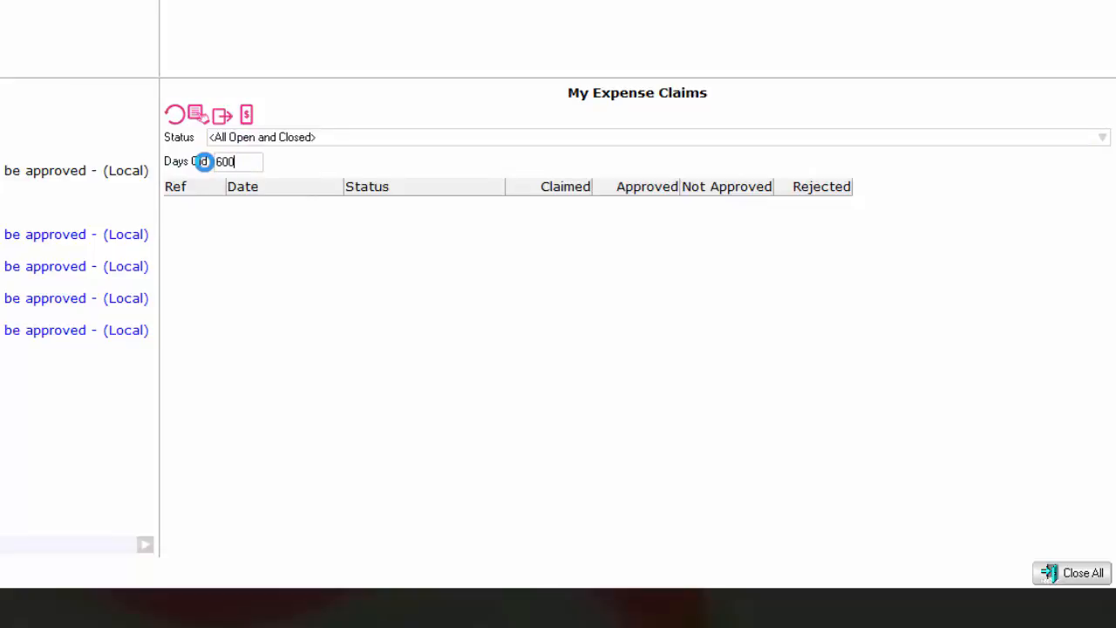
type("0")
key("Tab")
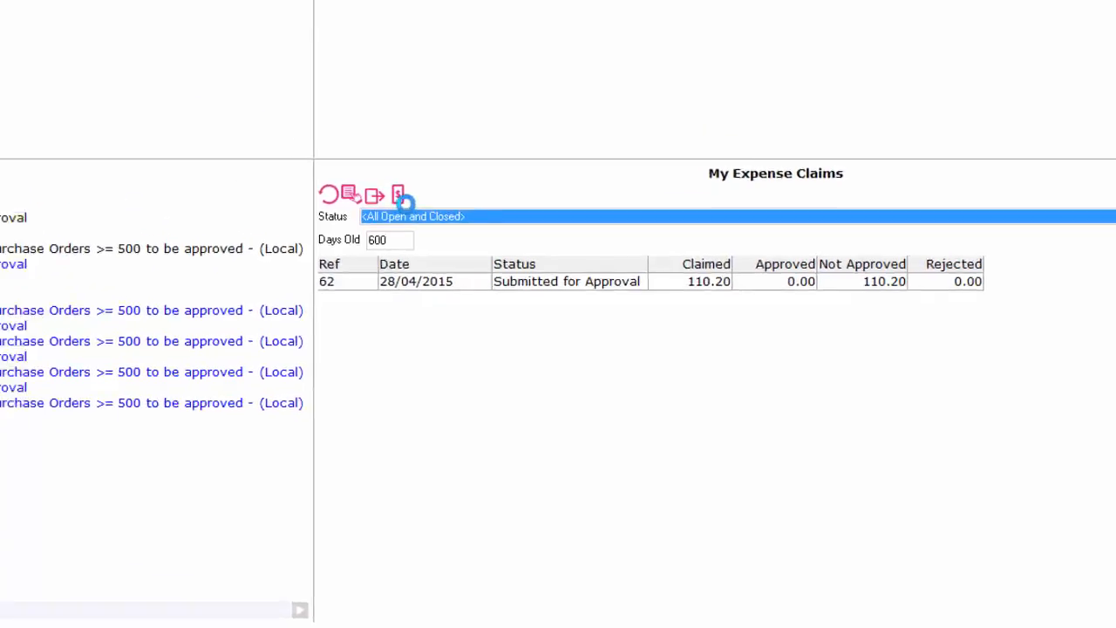
Step: Start a new expense claim and add the unallocated Blue star taxi and Christchurch Airport parking receipts to it
left_click(402, 197)
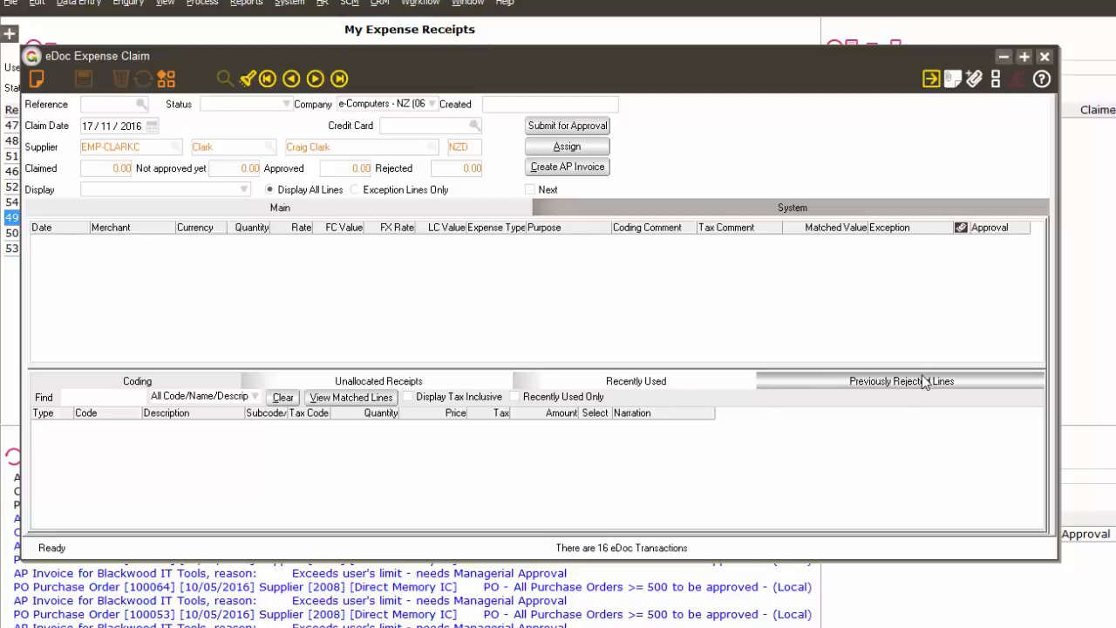
left_click(485, 376)
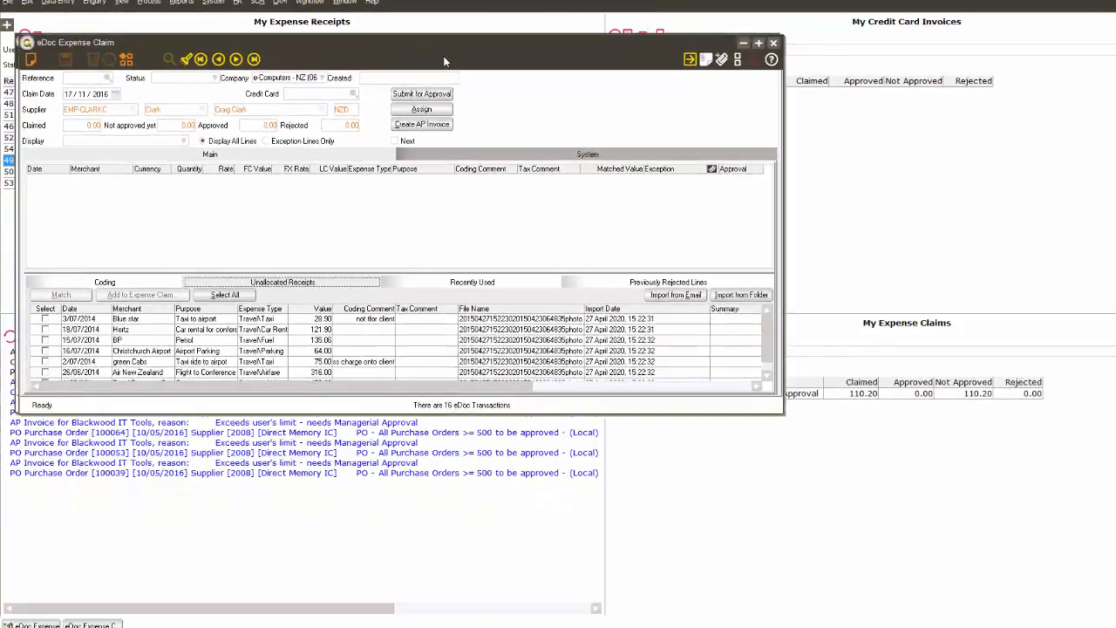
left_click_drag(445, 61, 744, 142)
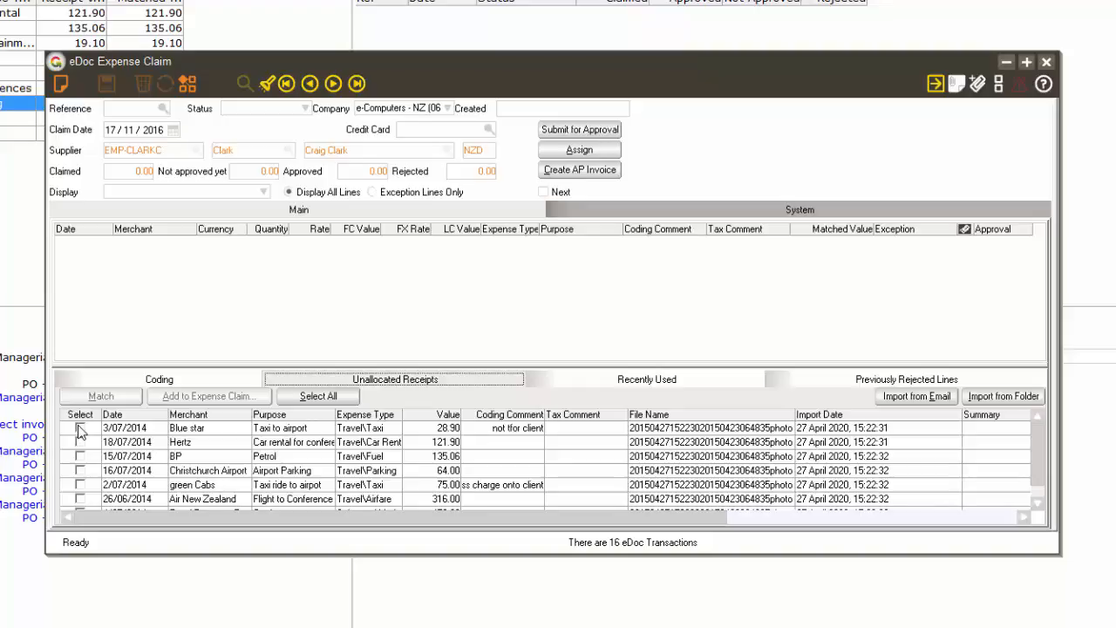
left_click(80, 429)
left_click(82, 471)
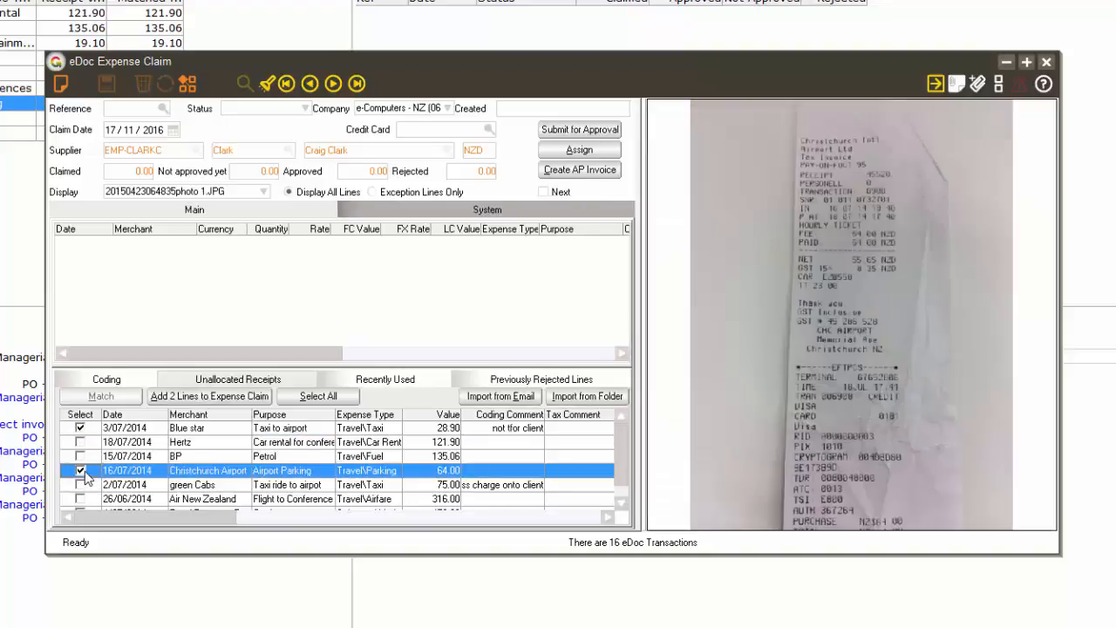
left_click(218, 399)
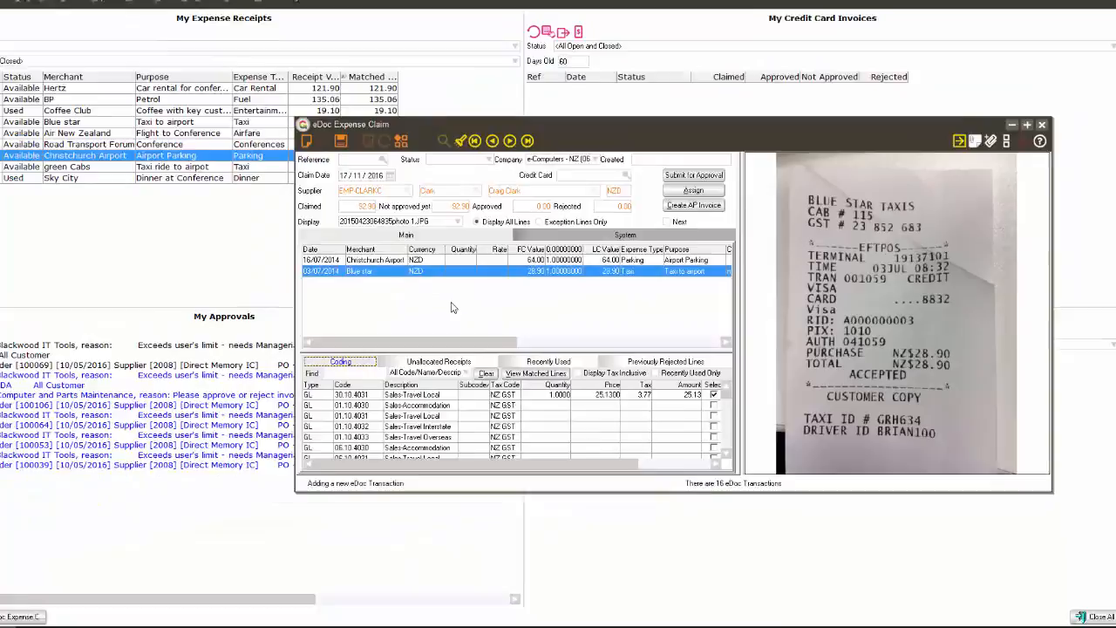
Step: Add a claim line dated 17/11/16 with the purpose "Travel to client for meeting" and expense type Mileage
double_click(452, 307)
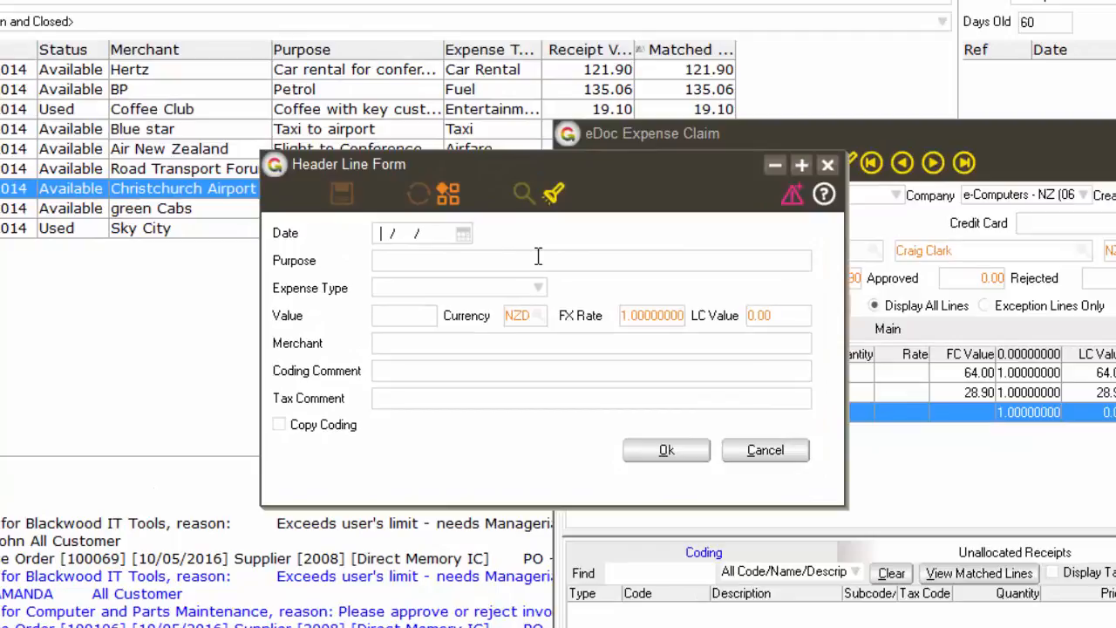
type("171116")
key("Tab")
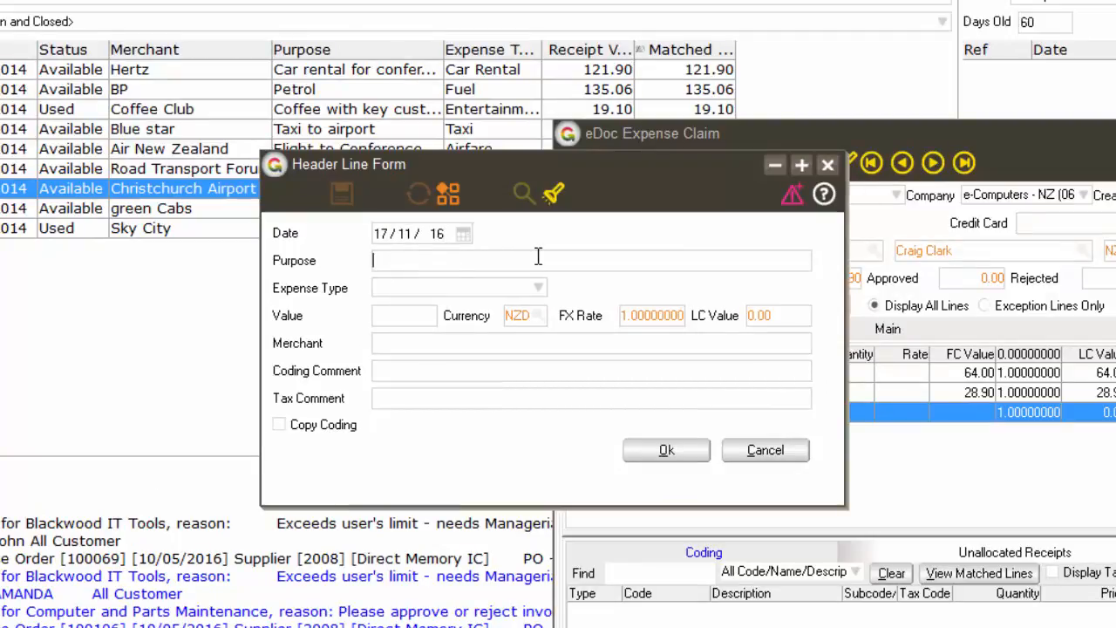
type("Travel to cli")
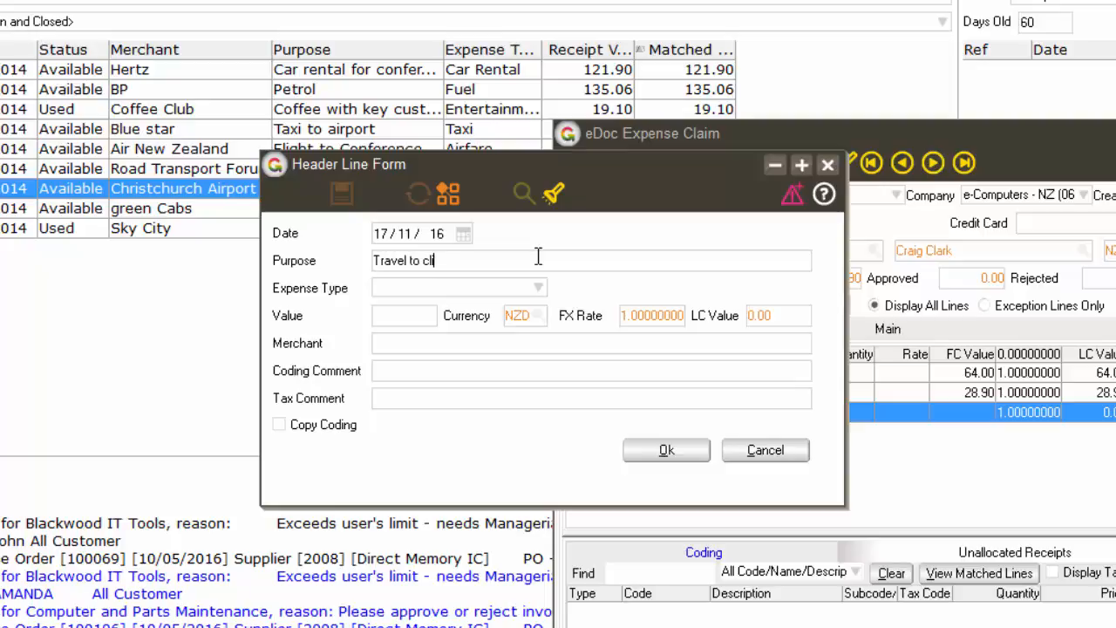
type("ent for meeting")
left_click(540, 288)
left_click(408, 477)
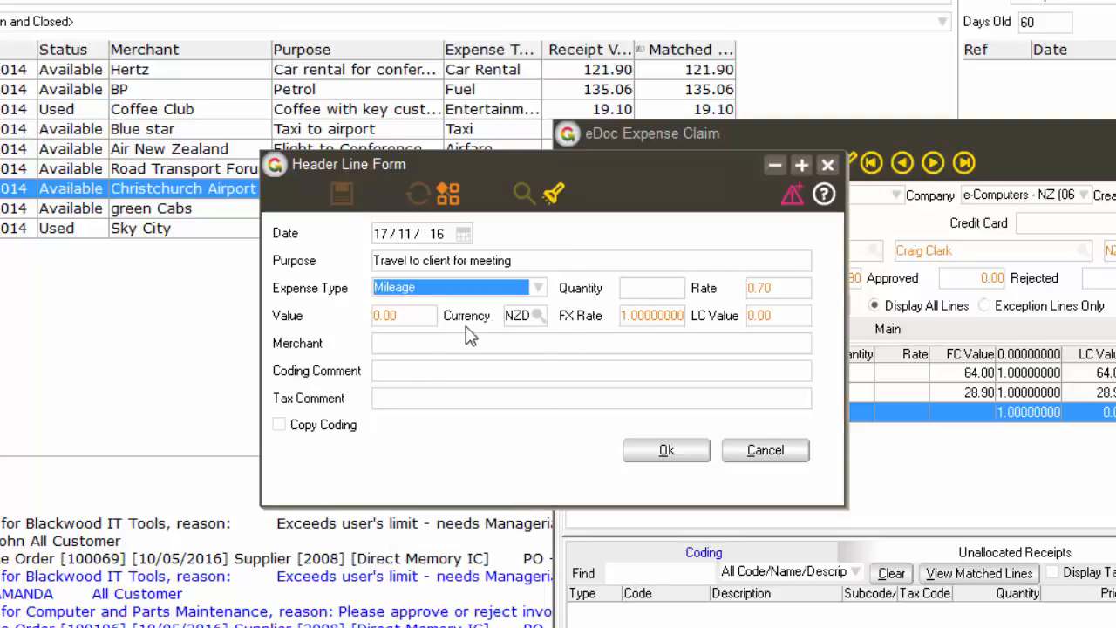
Step: Set the mileage quantity to 25, enter the person's first name as the merchant, and confirm the claim line
left_click(656, 288)
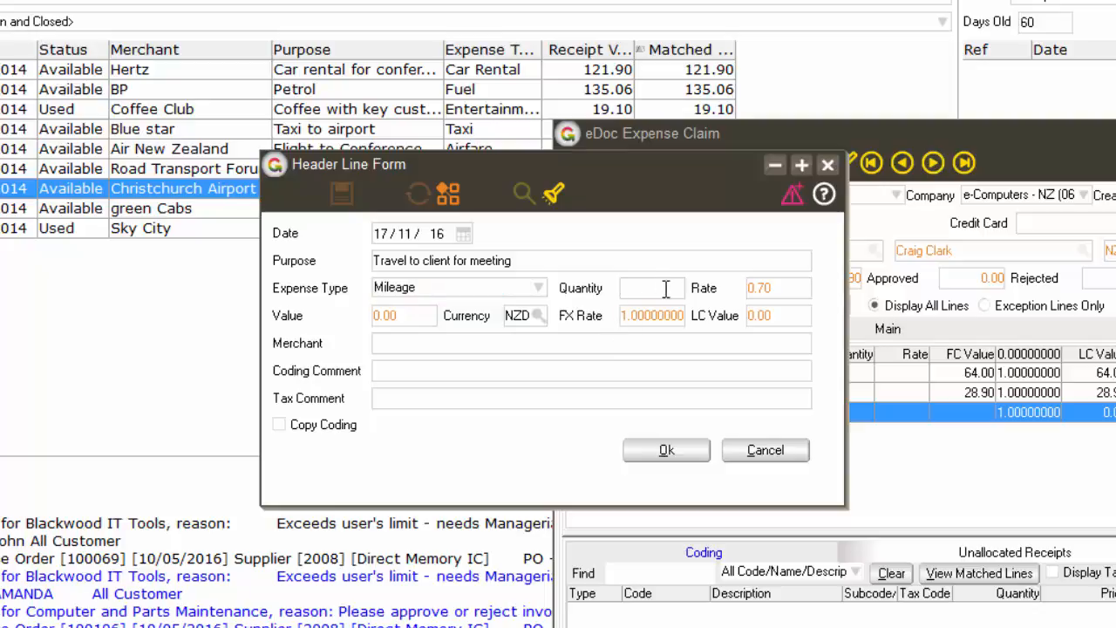
type("25")
key("Tab")
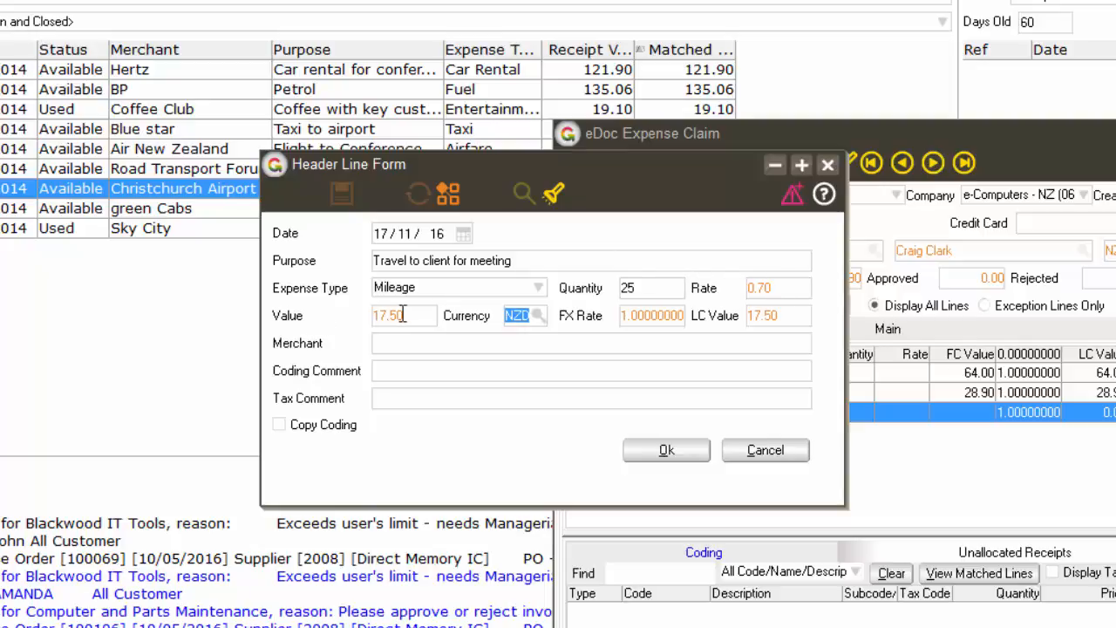
left_click(413, 342)
type("Suzanne")
key("Return")
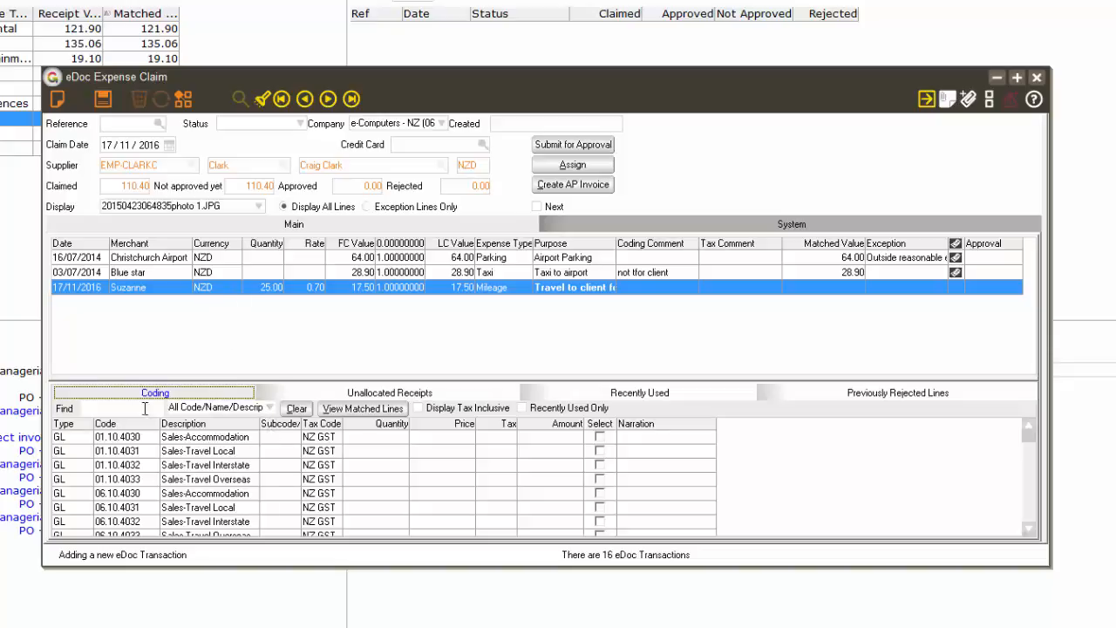
Step: Search the mileage line's coding list for "travel", enlarge the claim form to show more codes, and narrow the search to "local"
left_click(105, 409)
type("travel")
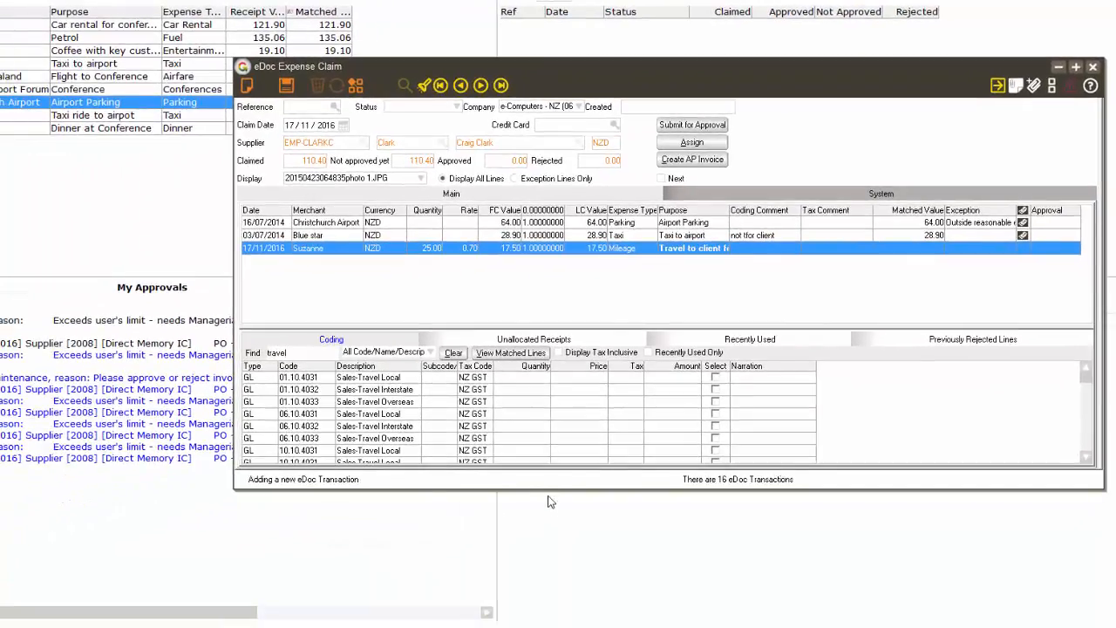
left_click_drag(547, 491, 571, 604)
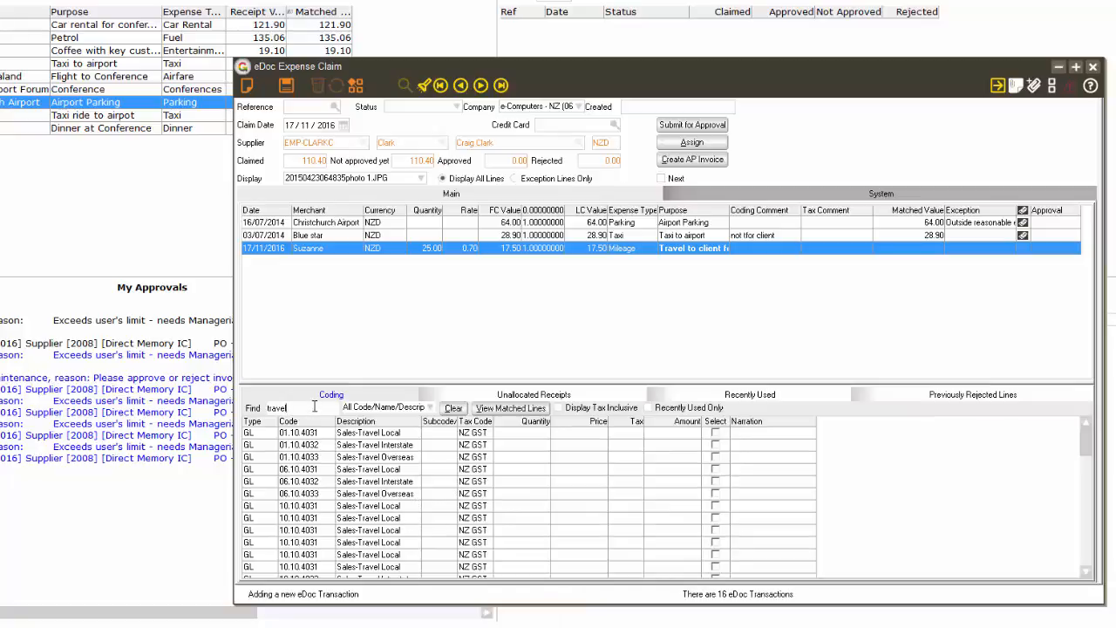
left_click_drag(300, 405, 212, 398)
key("BackSpace")
type("local")
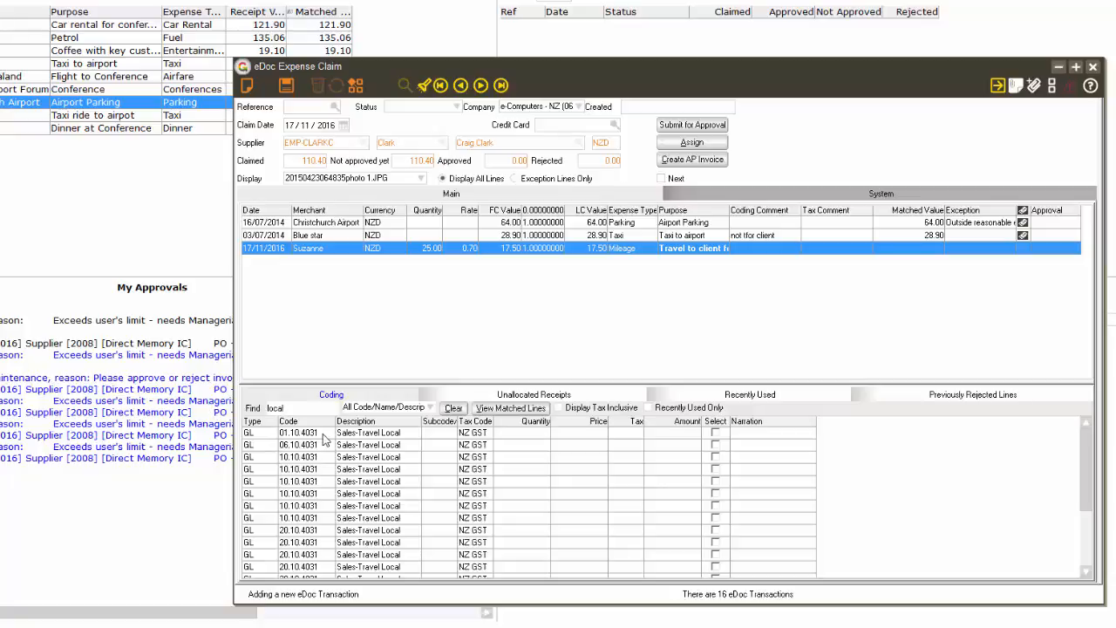
Step: Code the mileage line to 01.10.4031 Sales-Travel Local and check the coding on the parking, Blue star taxi and mileage lines
left_click(715, 433)
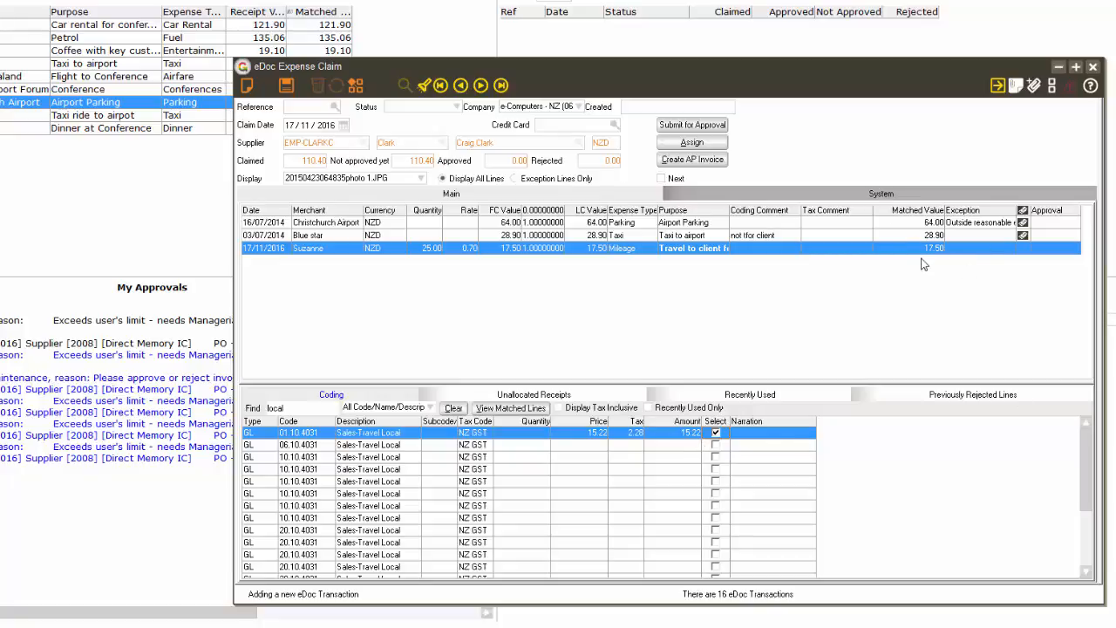
left_click(328, 223)
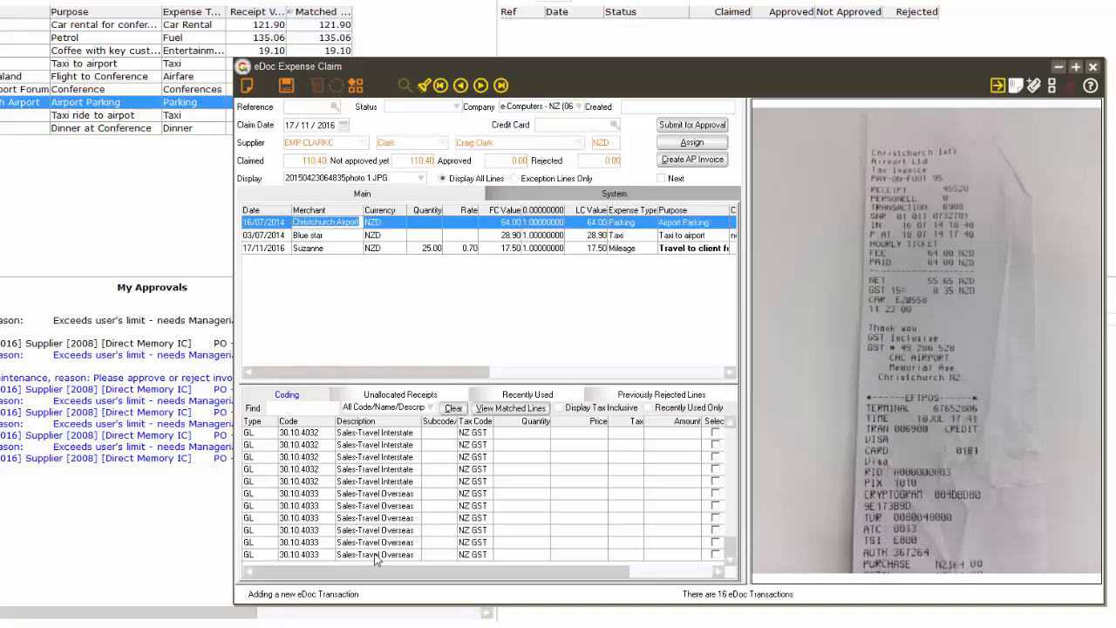
left_click(318, 397)
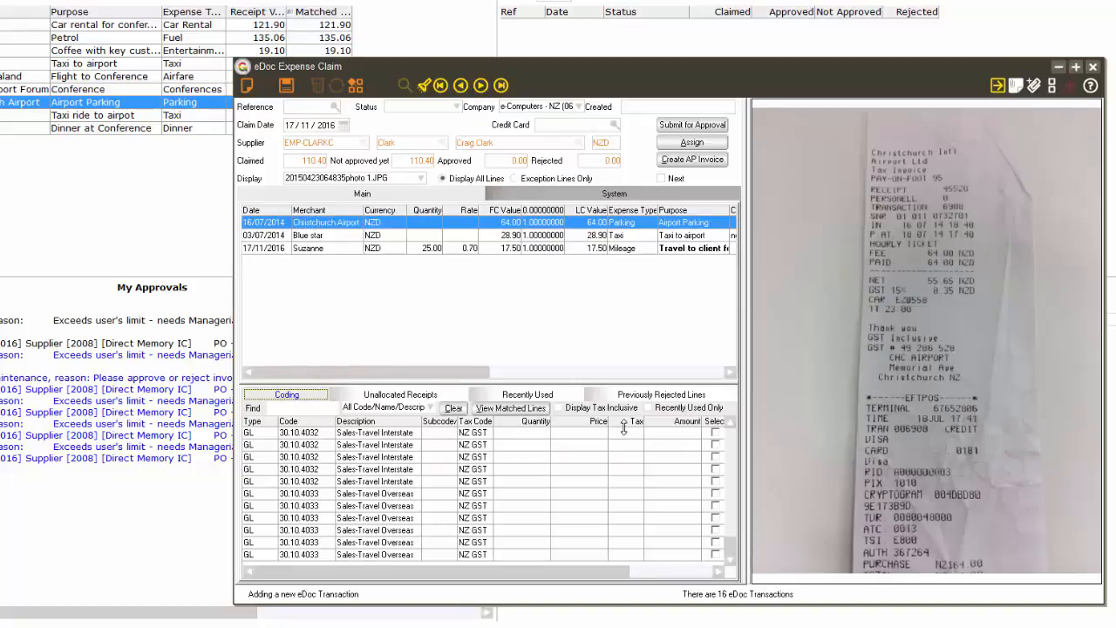
left_click(325, 235)
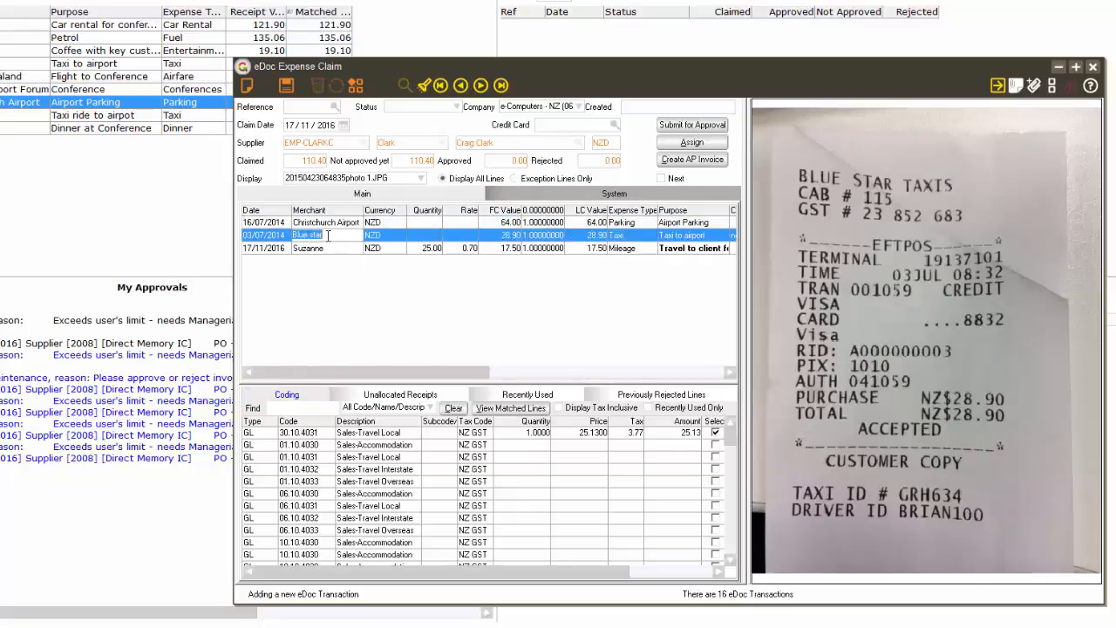
left_click(325, 249)
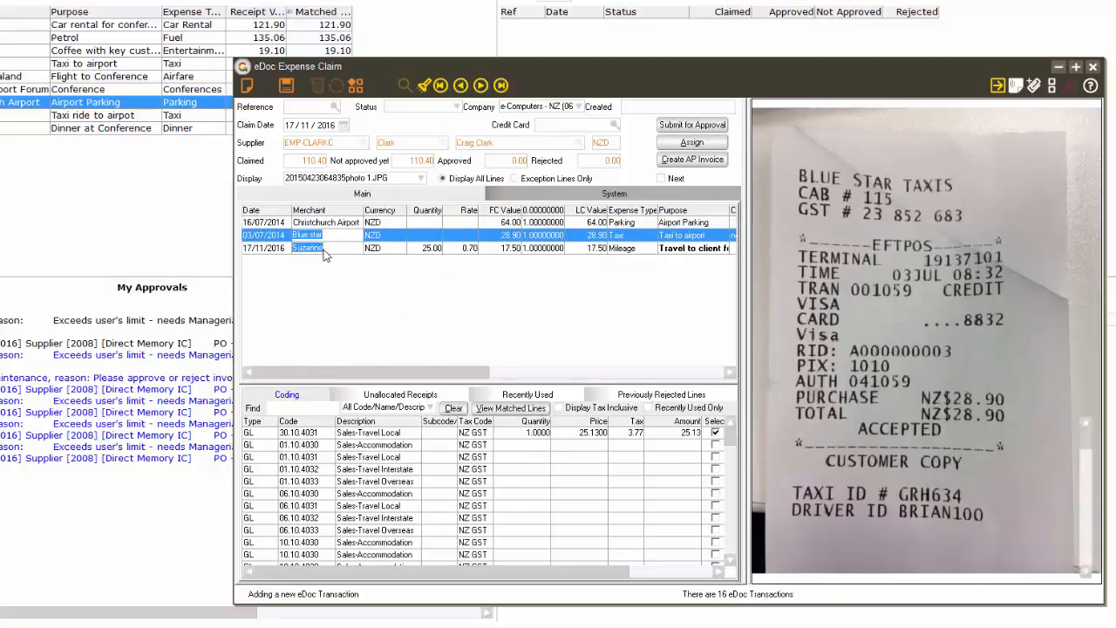
Step: Code the Christchurch Airport parking line to 30.10.4031 Sales-Travel Local, searching the codes for "local", and submit the claim for approval
left_click(326, 222)
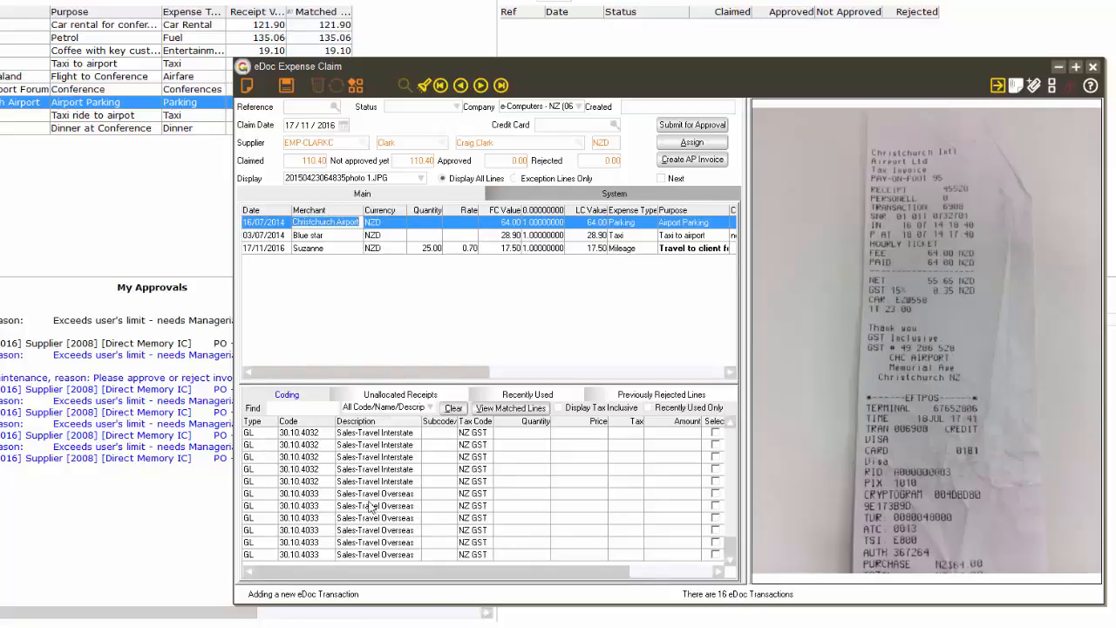
left_click(300, 409)
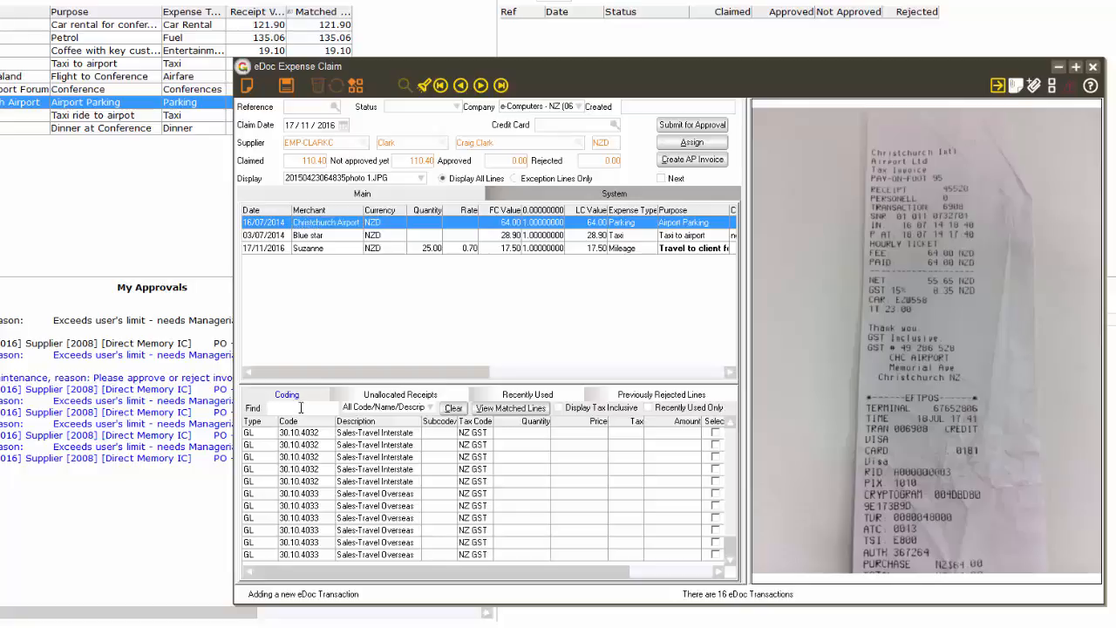
type("local")
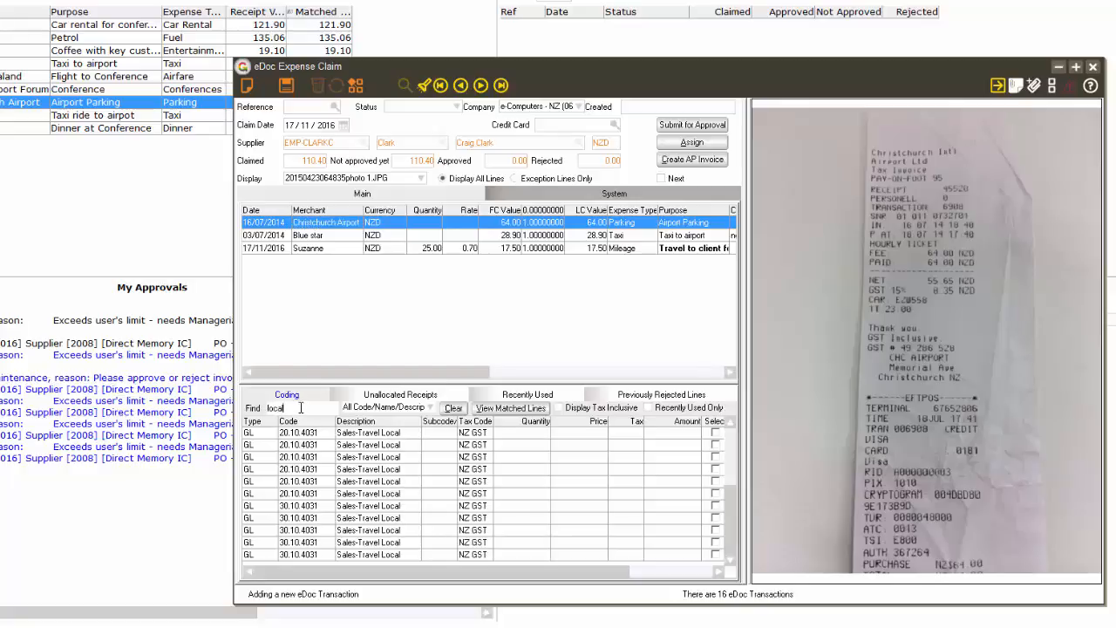
left_click(716, 434)
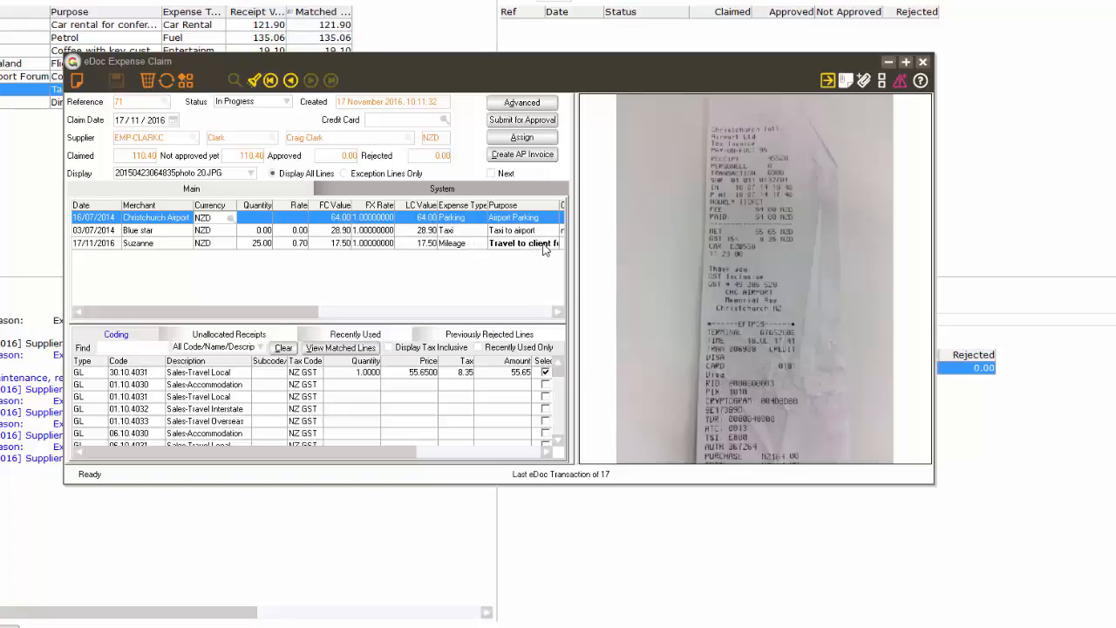
left_click(522, 120)
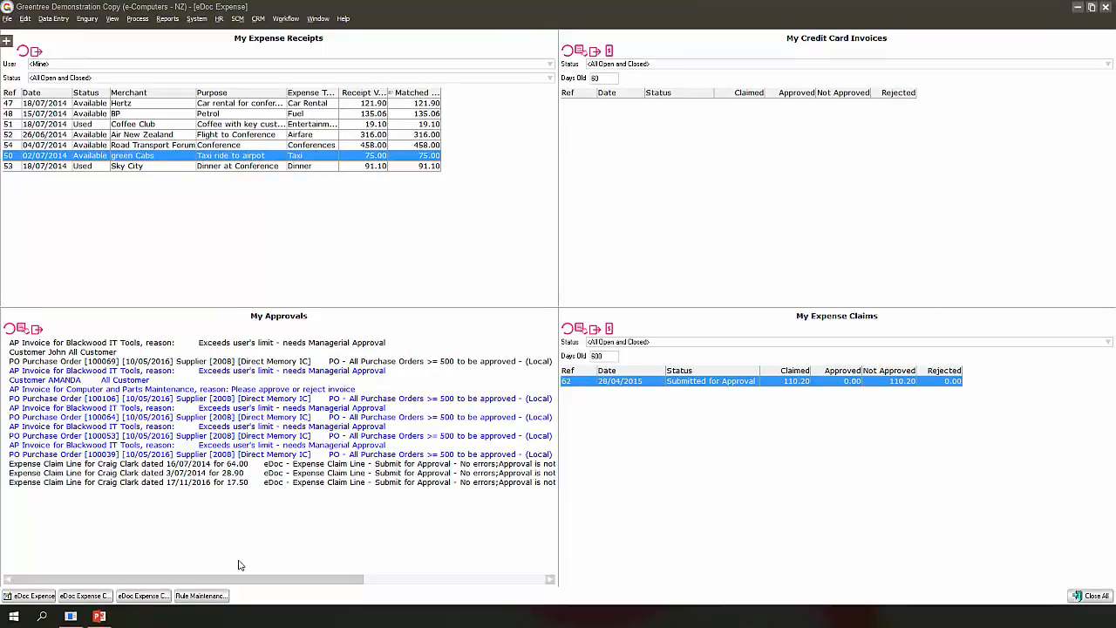
Step: Examine when the "eDoc - Expense Claim Line - Submit for Approval" rule runs, its conditions, and the definition of the No errors condition
left_click(201, 596)
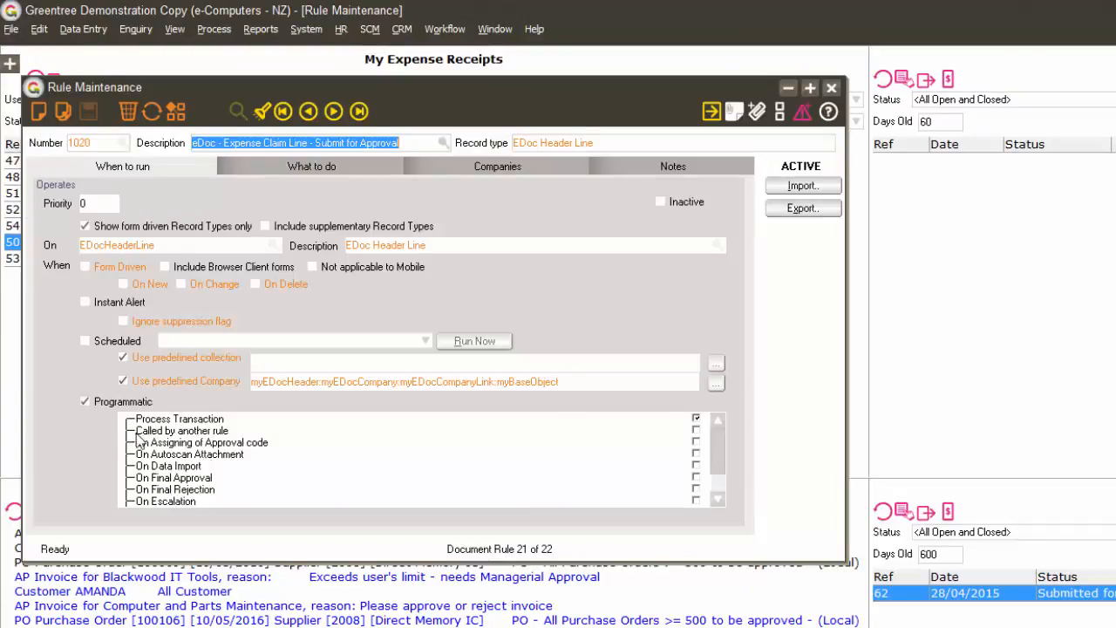
left_click(261, 145)
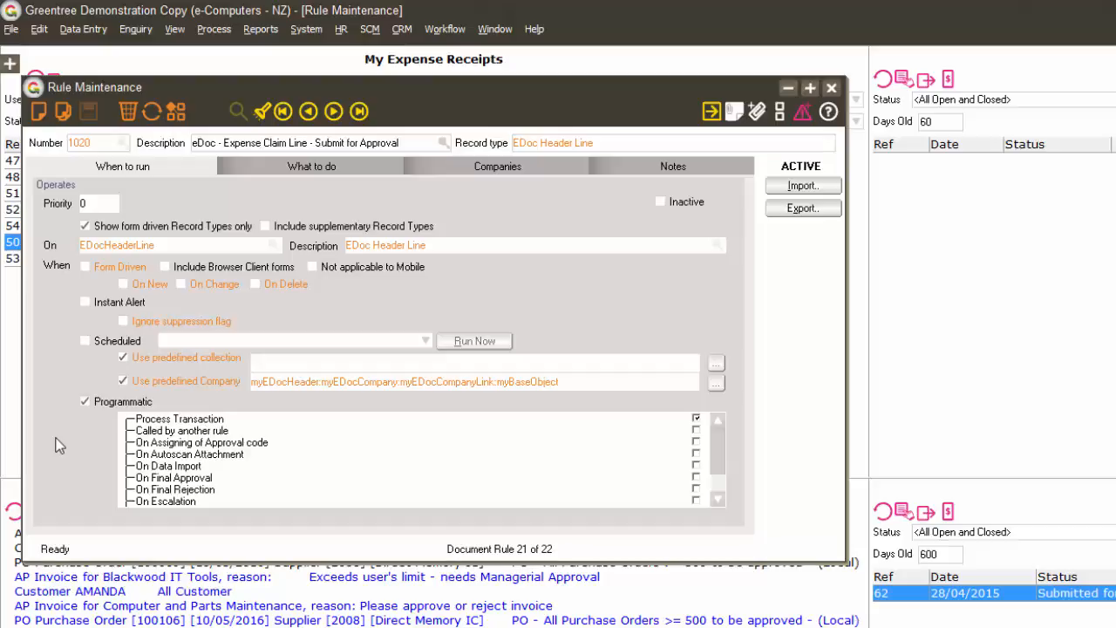
left_click(370, 166)
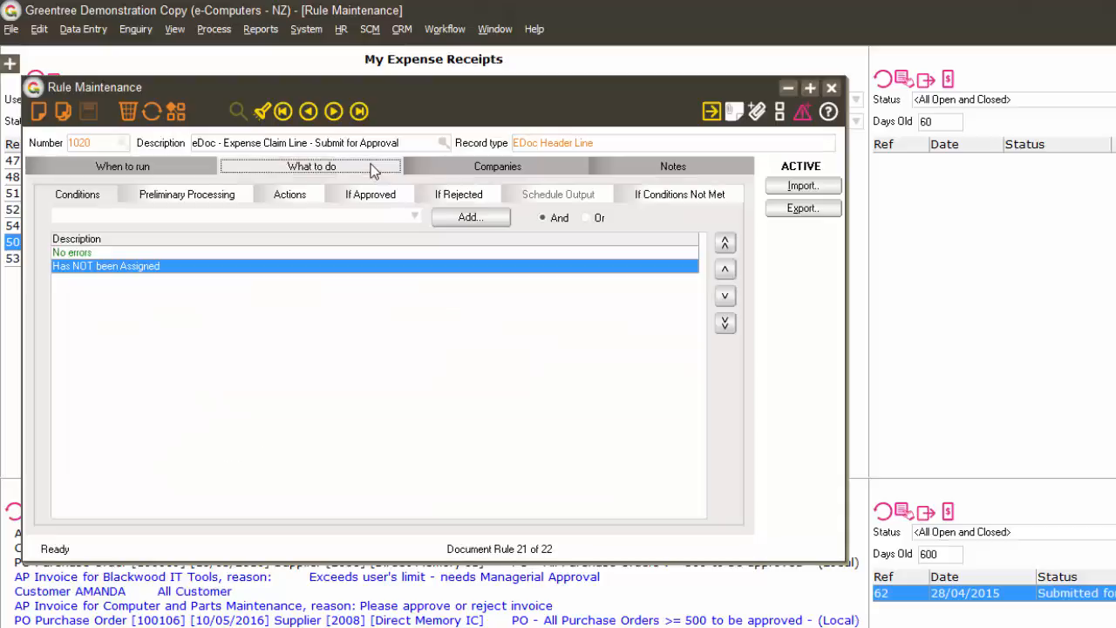
left_click(67, 266)
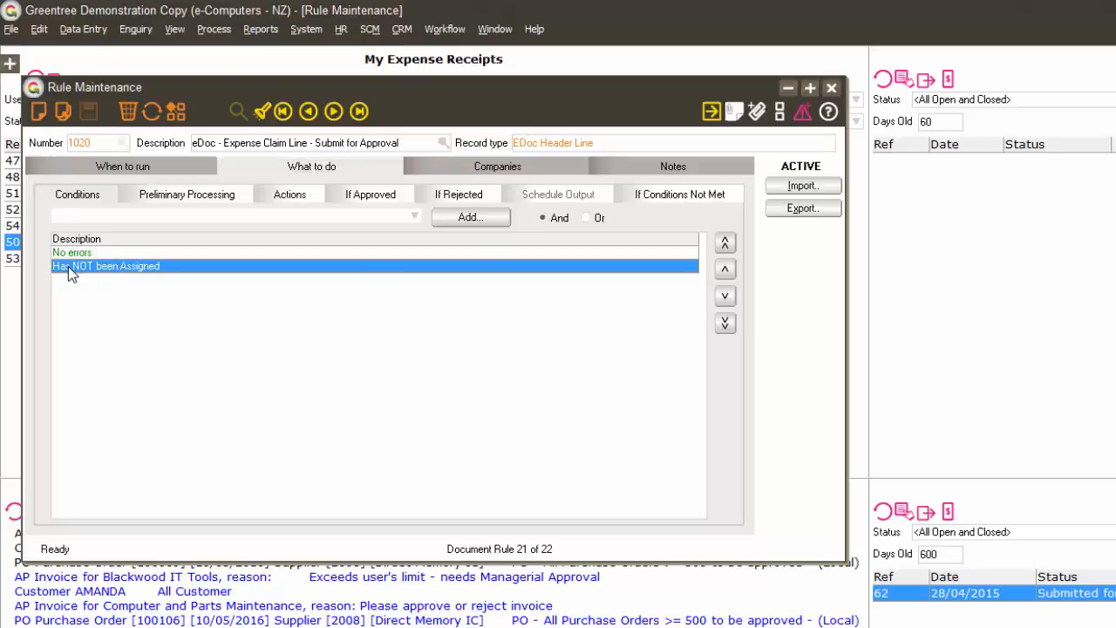
left_click(103, 253)
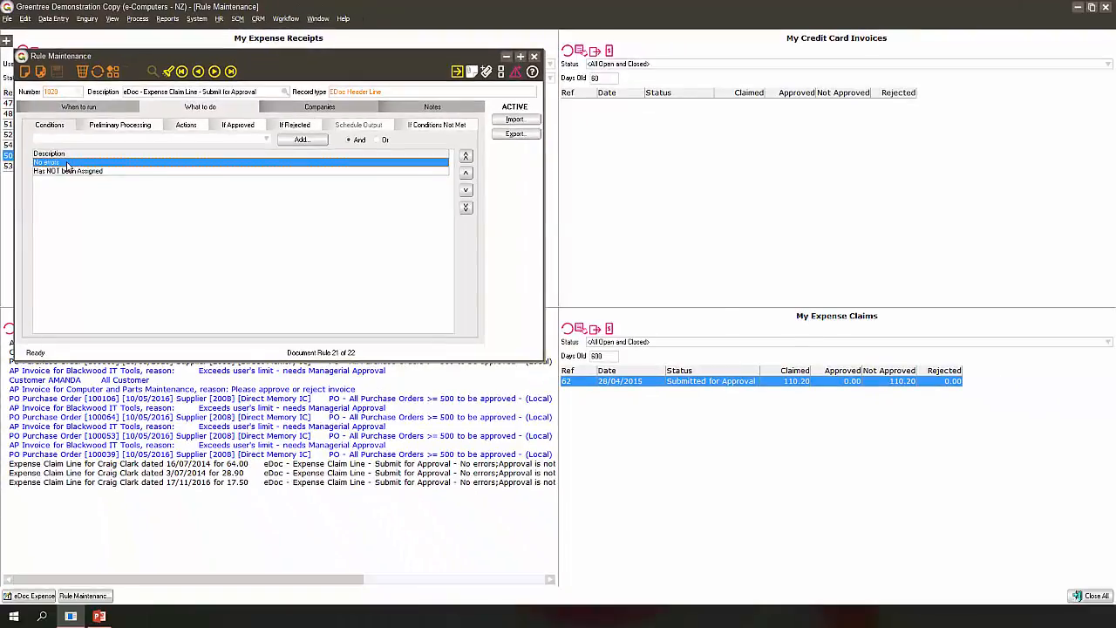
double_click(103, 253)
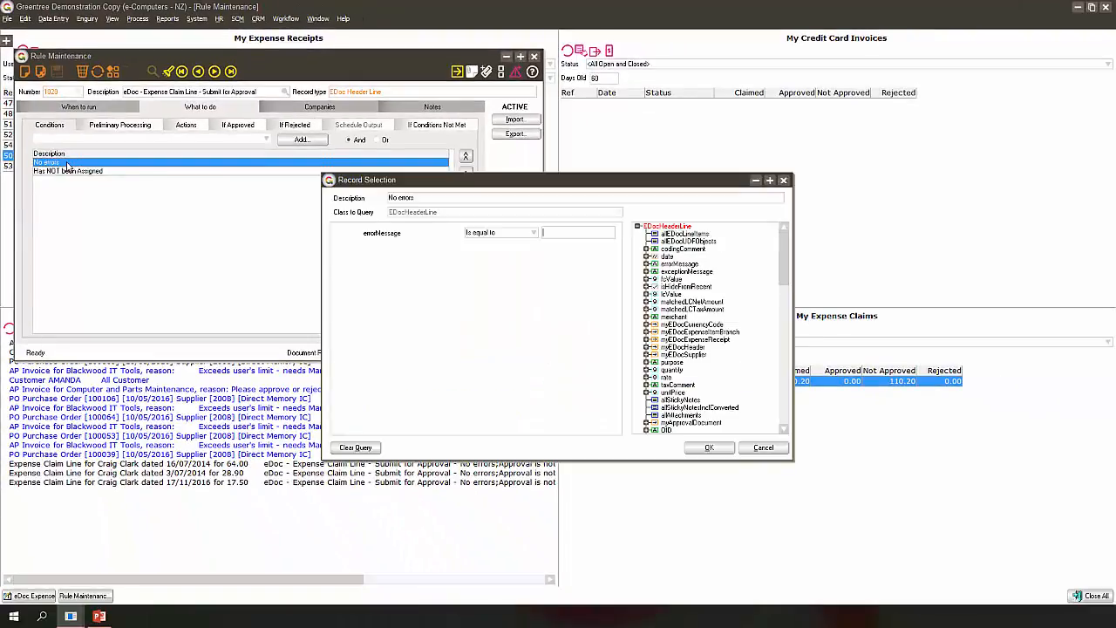
left_click(766, 448)
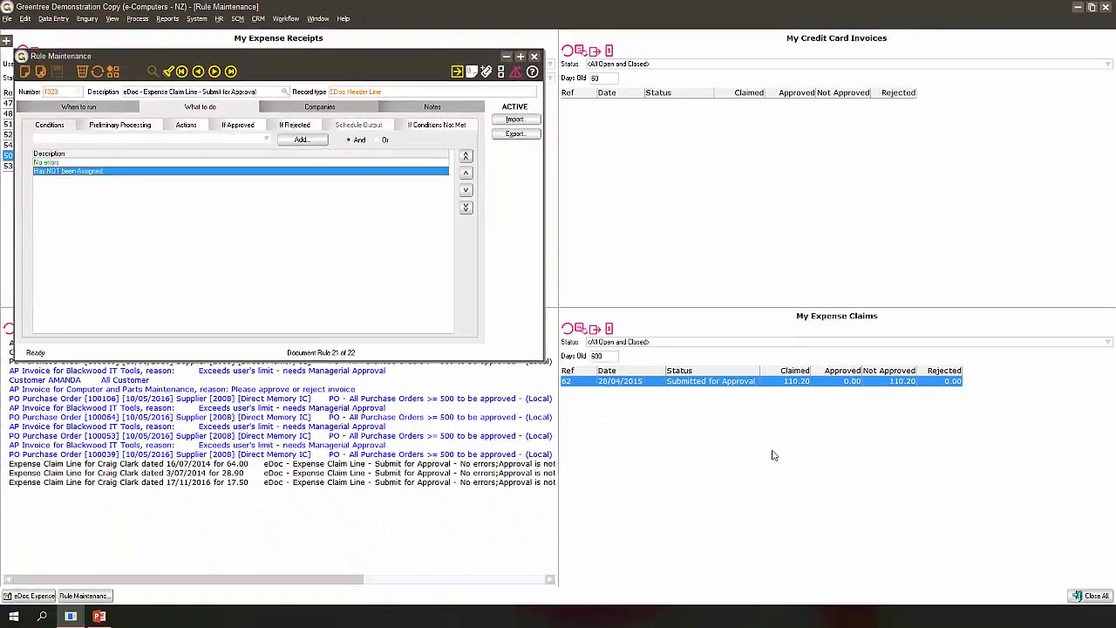
Step: Recall expense claim 71 and read the full exception text on the Christchurch Airport parking line
double_click(633, 387)
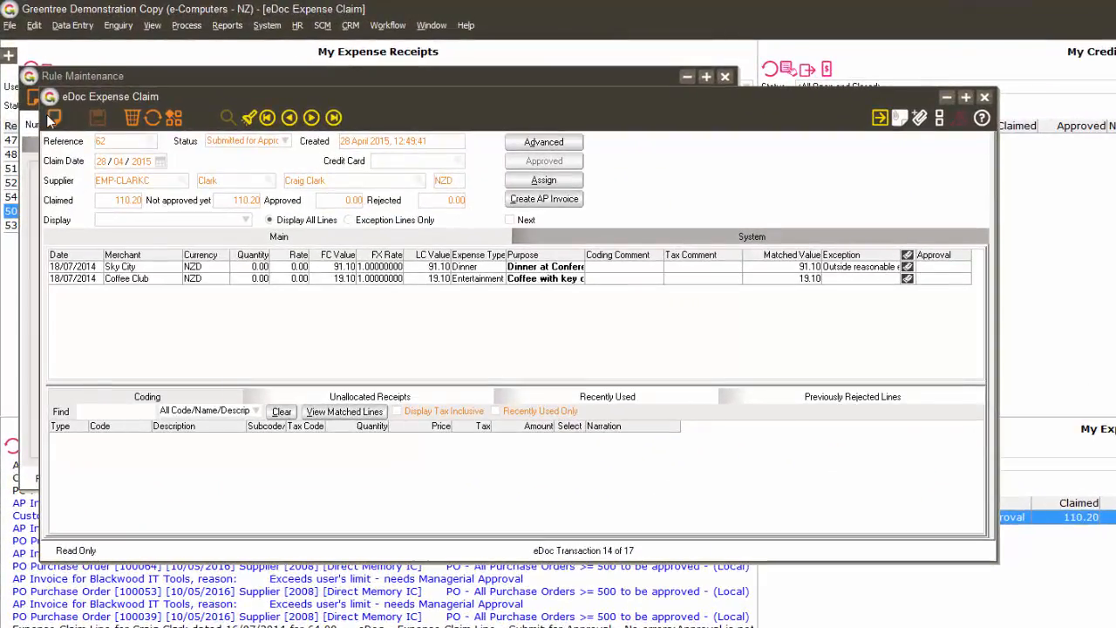
left_click(54, 117)
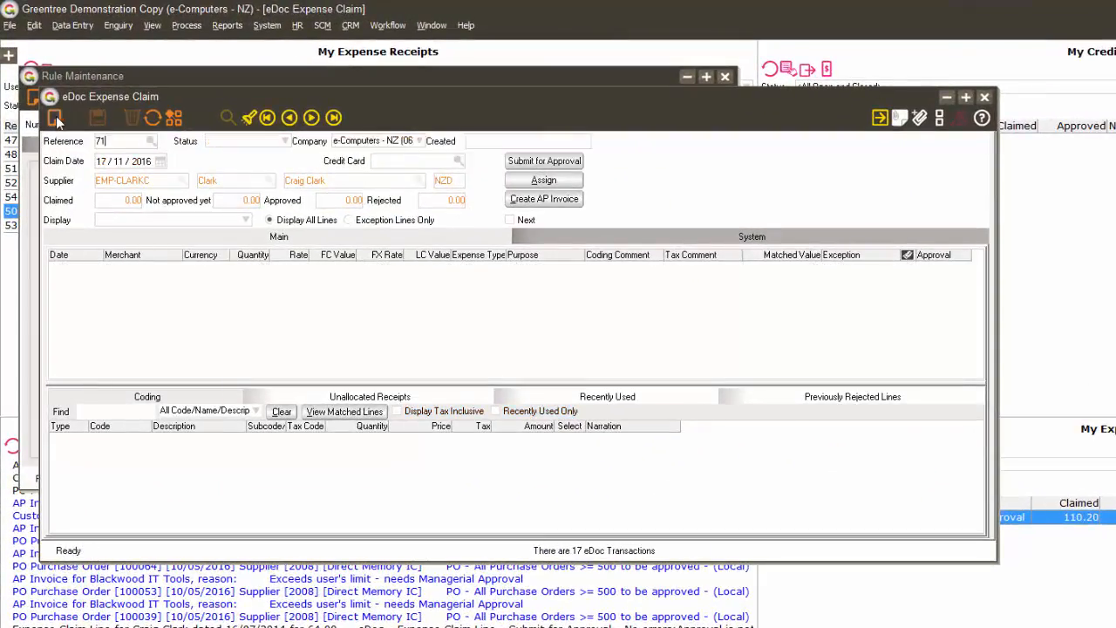
key("Tab")
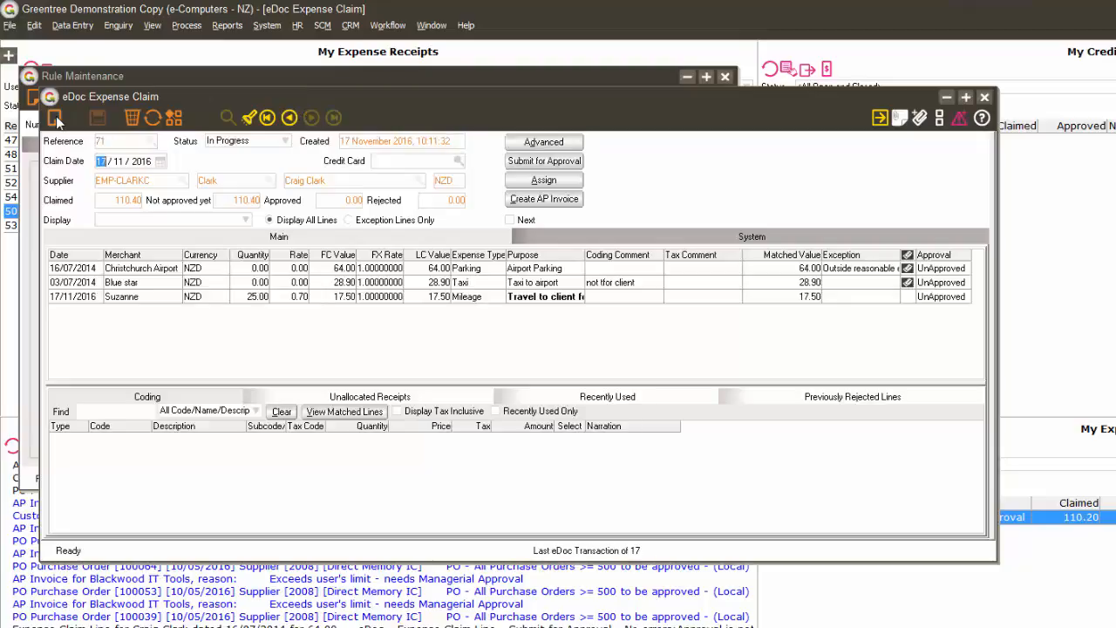
left_click(836, 270)
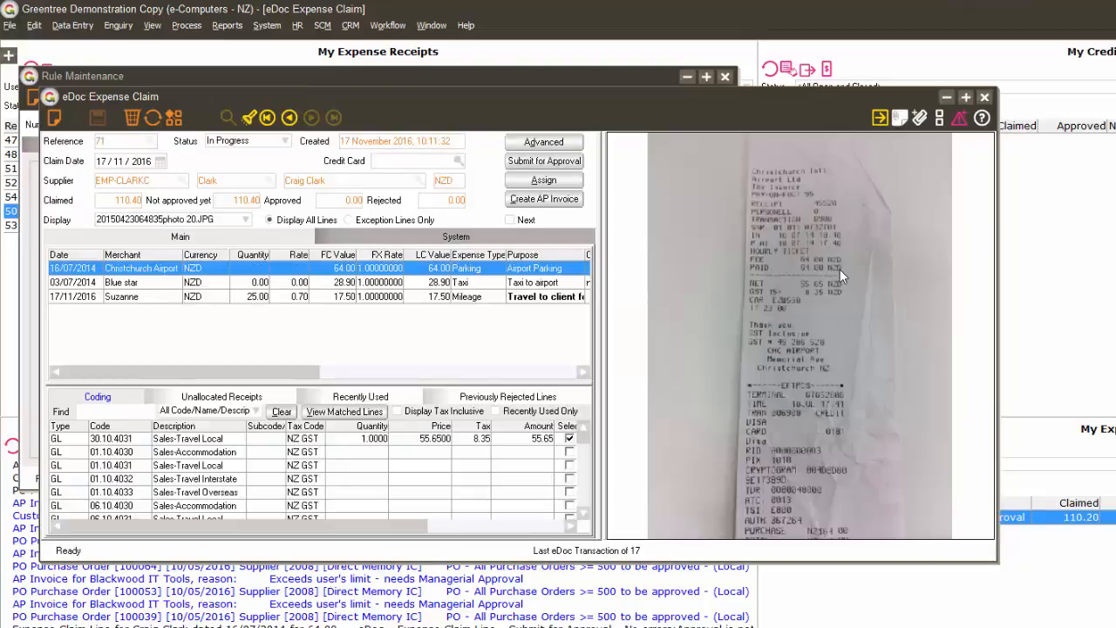
left_click(559, 372)
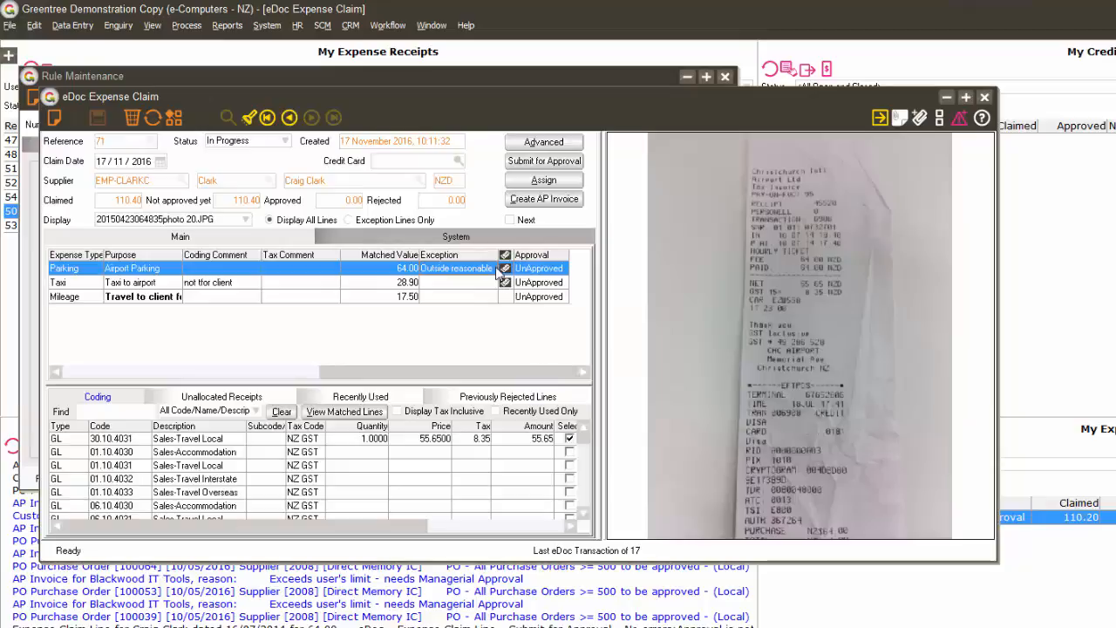
double_click(480, 272)
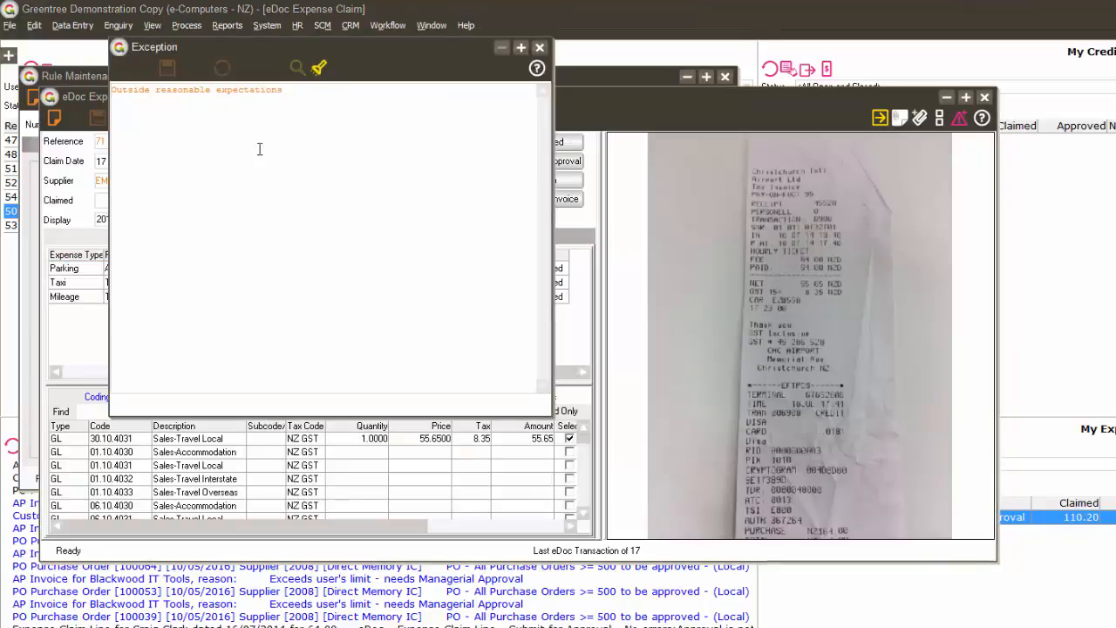
left_click(540, 49)
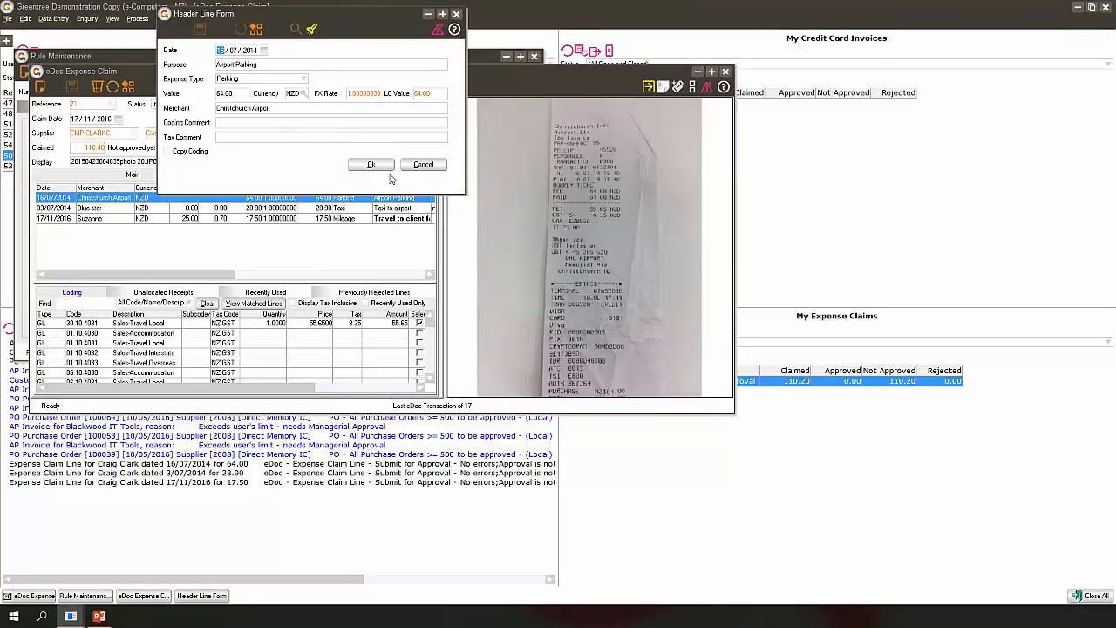
Step: Set the Christchurch Airport parking line's value to 35 and confirm the line
left_click(244, 94)
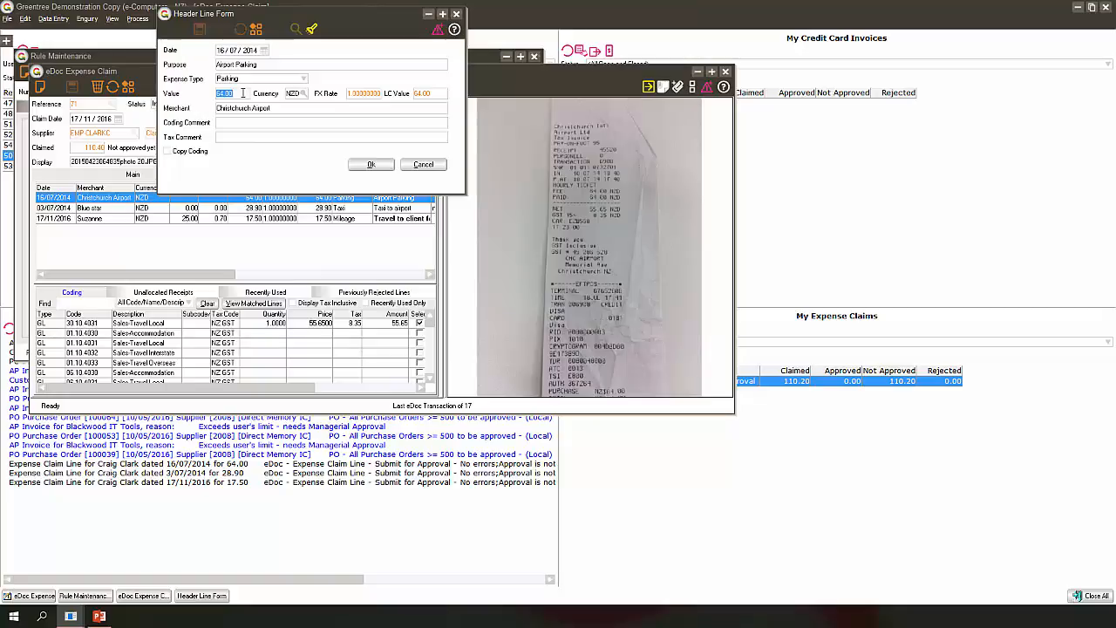
type("35")
key("Tab")
left_click(372, 165)
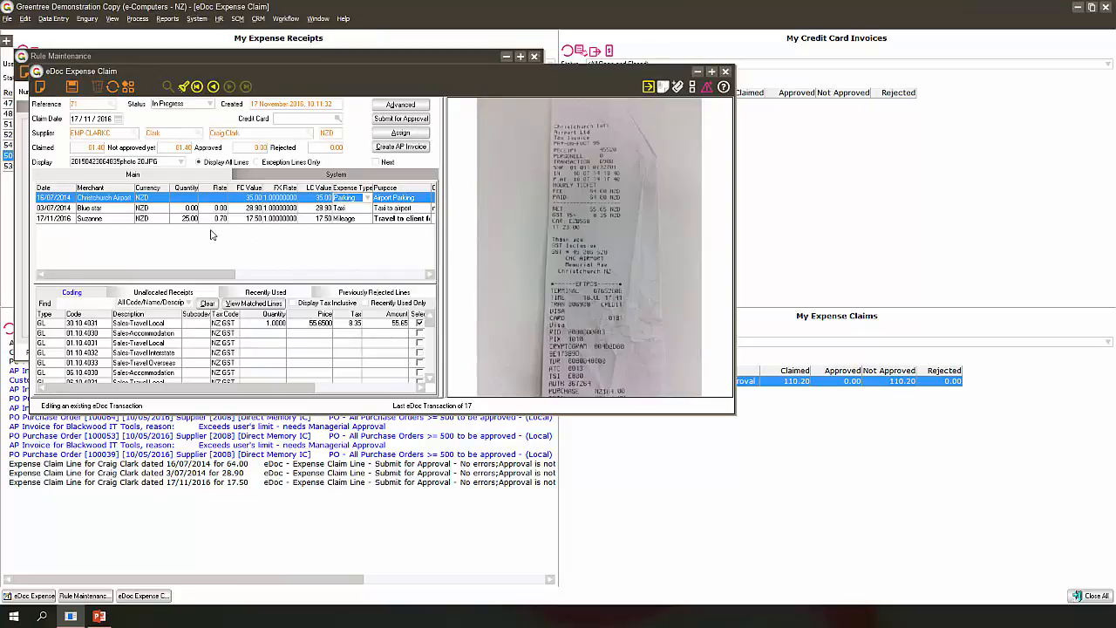
Step: Save and recall expense claim 71, submit it for approval again, and close the approval rule
left_click(71, 88)
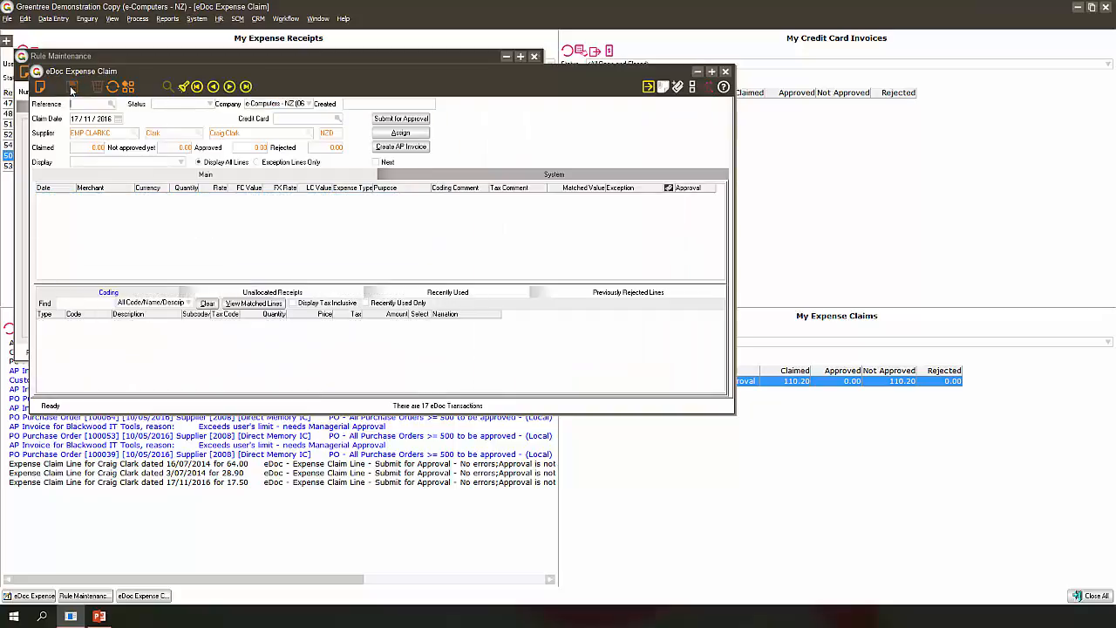
left_click(114, 88)
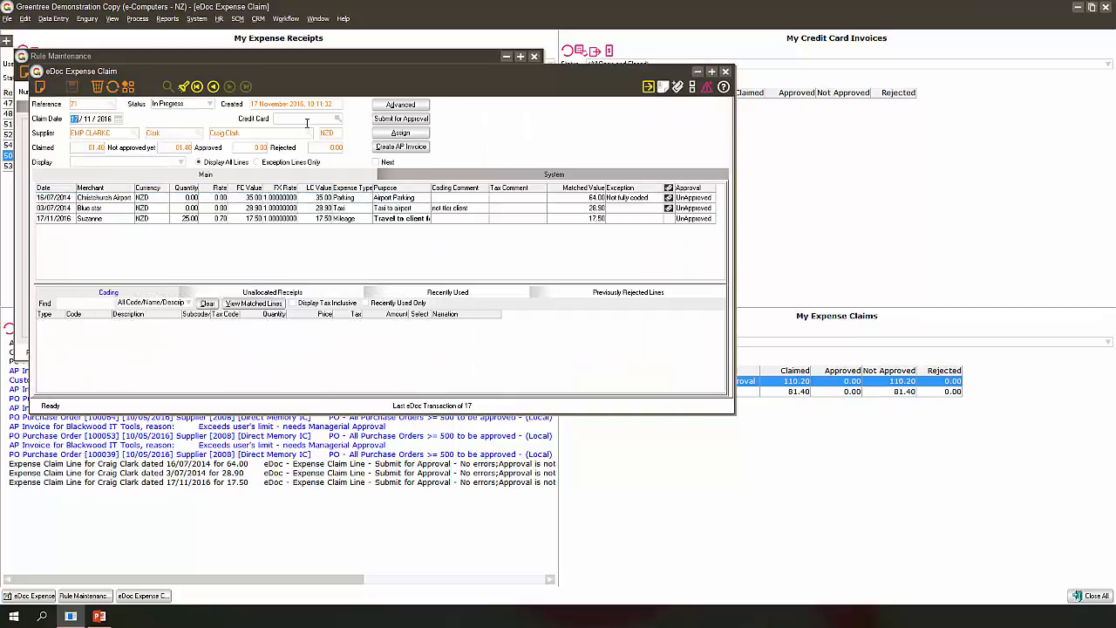
left_click(414, 121)
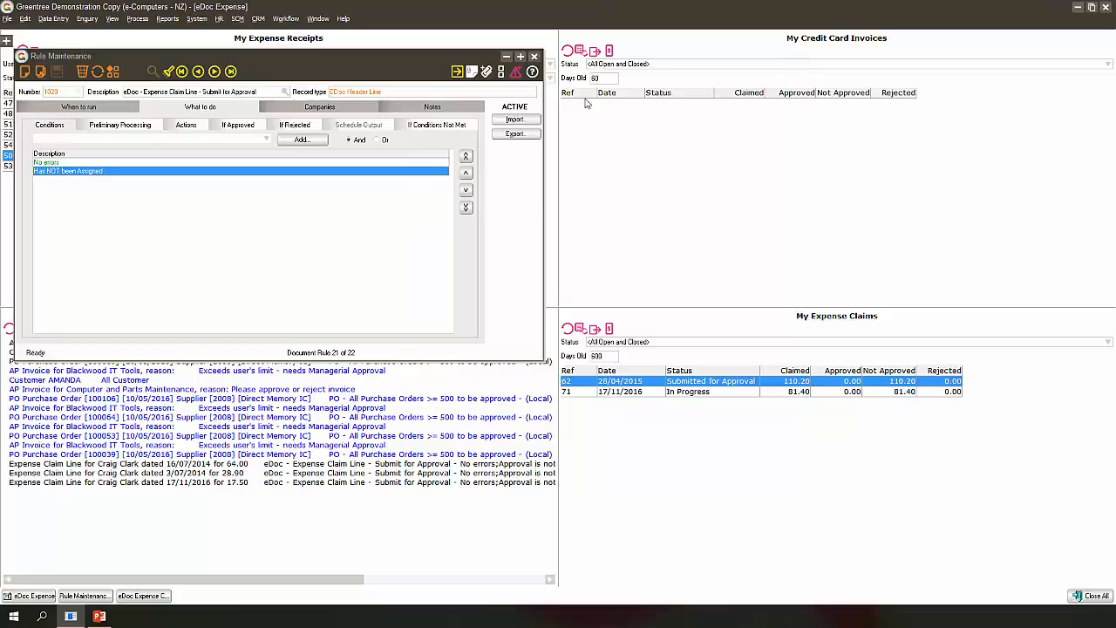
left_click(536, 58)
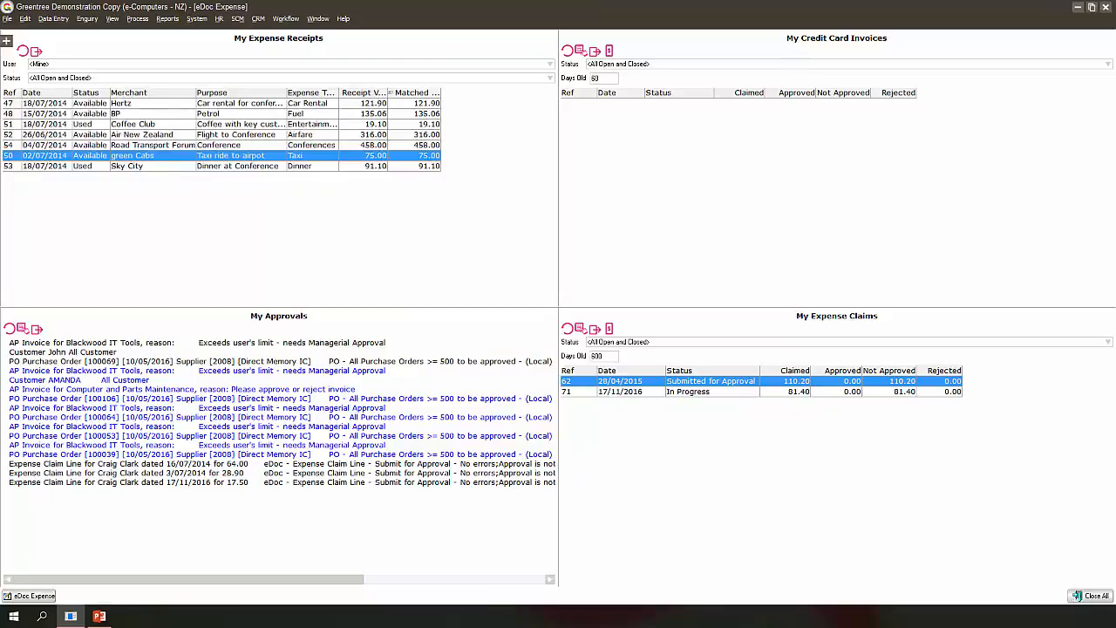
Step: Open expense claim 71 in a maximized window with the Christchurch Airport parking line's receipt displayed
left_click(785, 392)
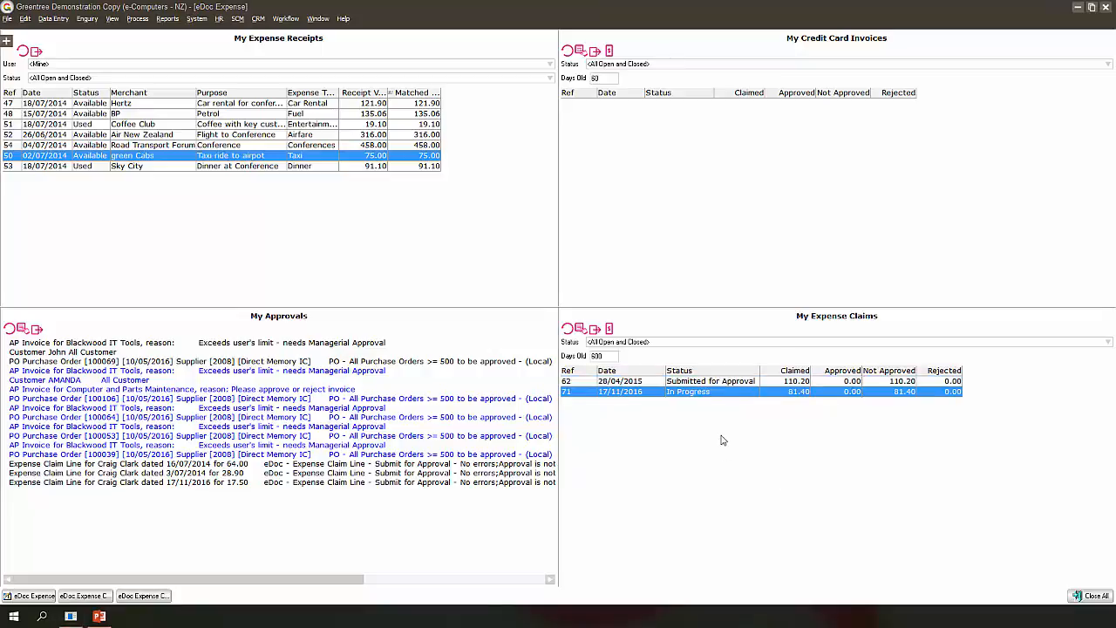
double_click(960, 519)
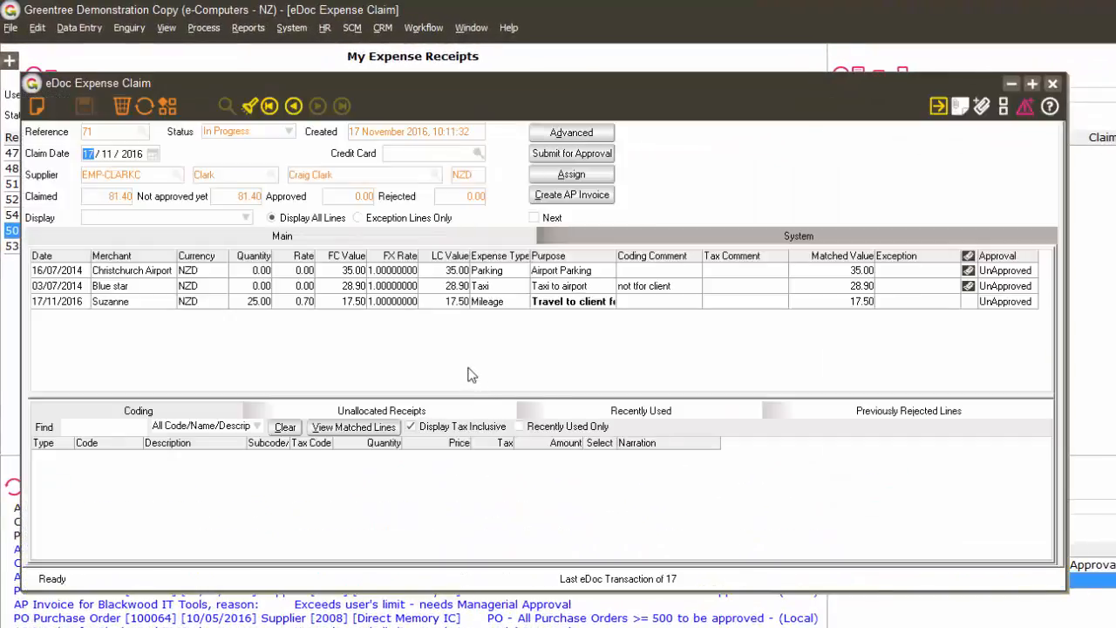
left_click(397, 272)
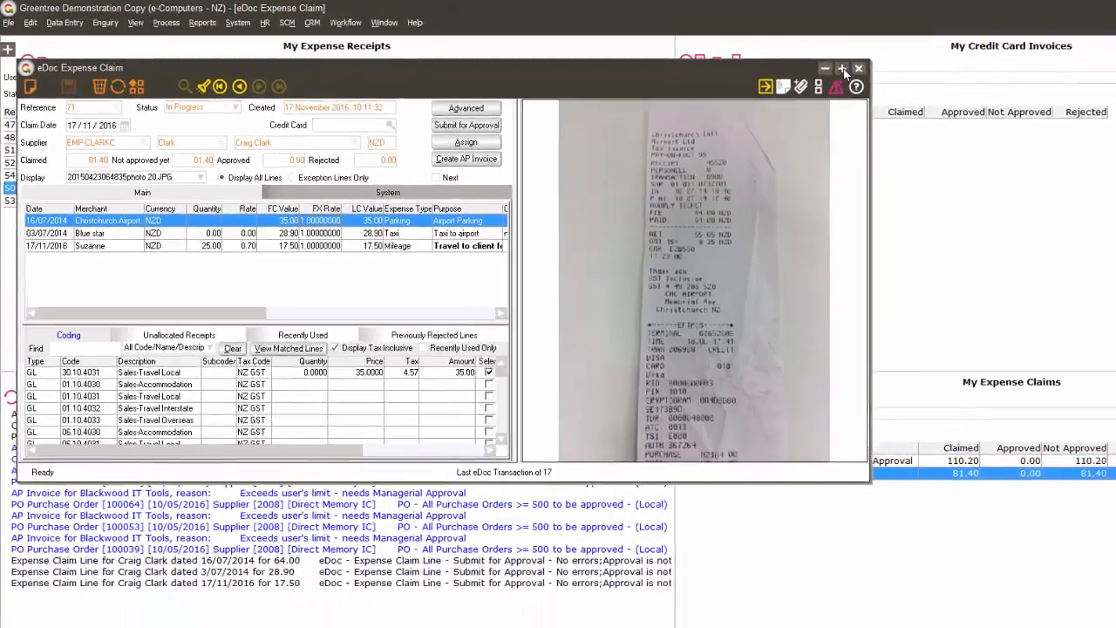
left_click(842, 70)
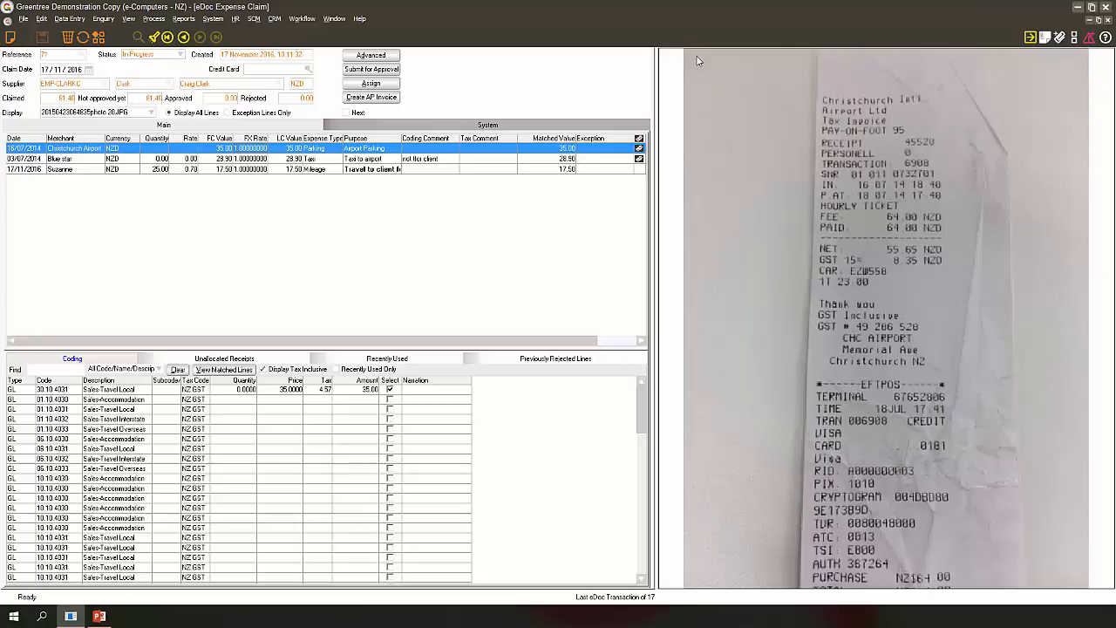
Step: Approve the Christchurch Airport parking line, leaving the approval narration blank
right_click(606, 153)
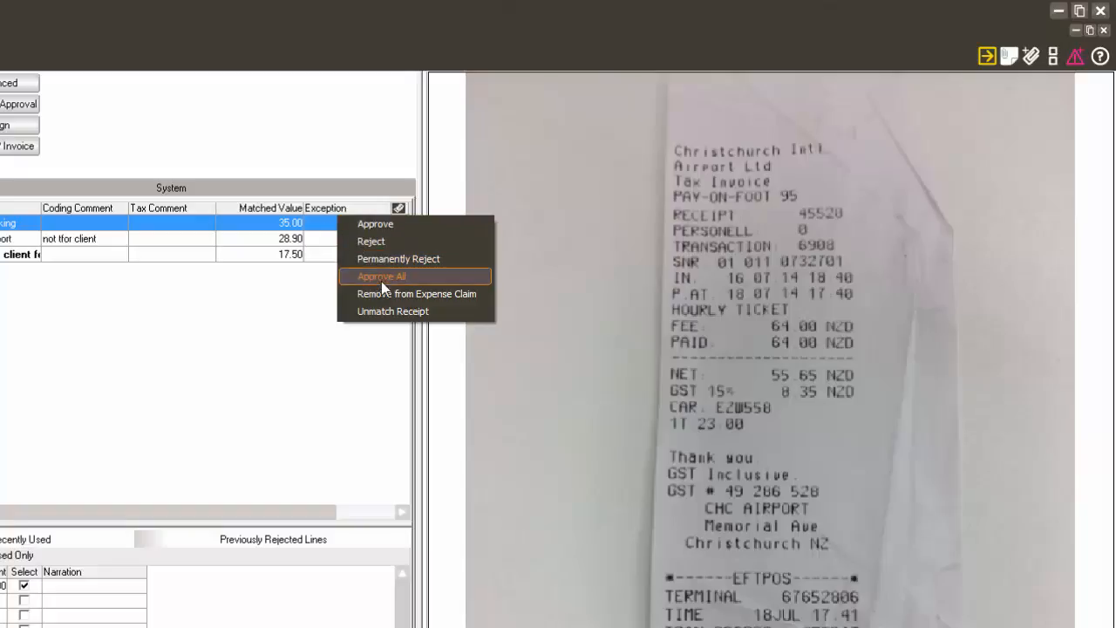
left_click(375, 225)
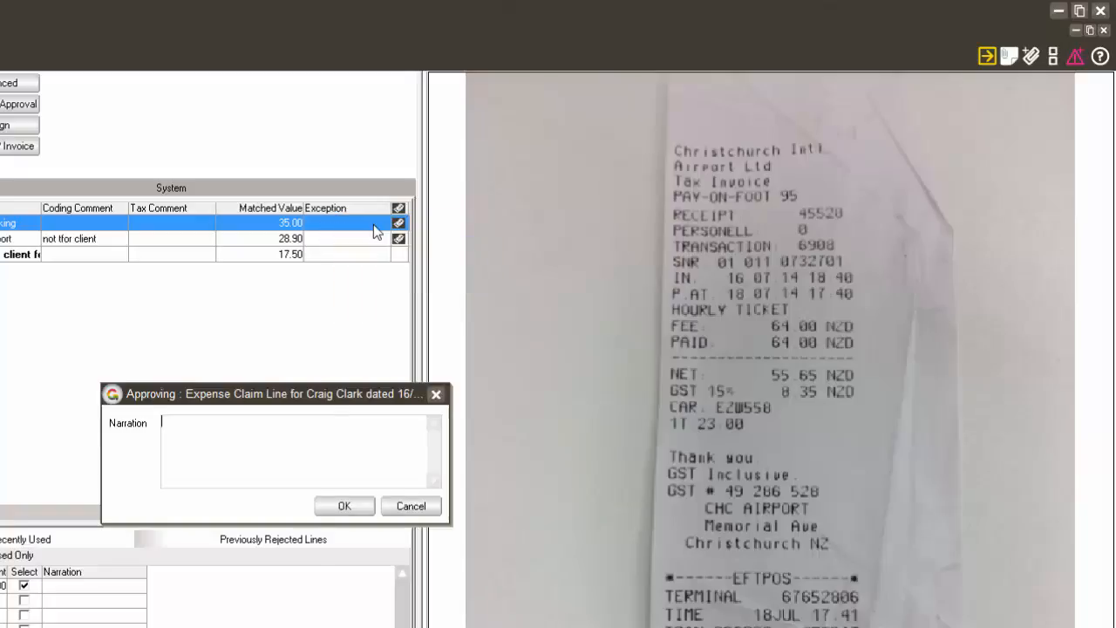
left_click(356, 506)
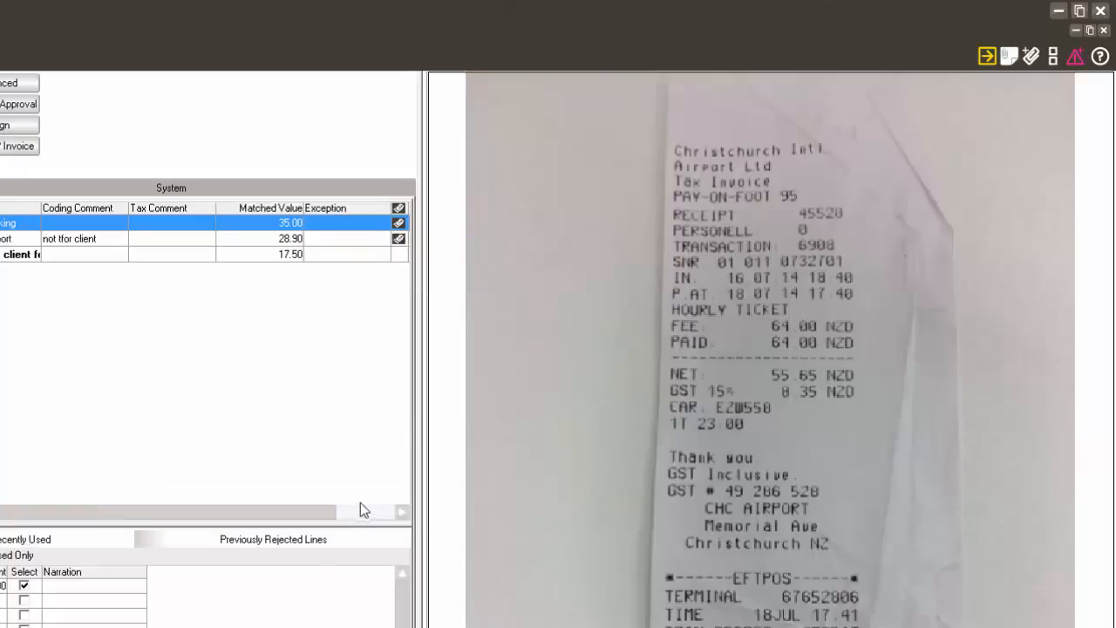
Step: Approve all lines of the claim from the Blue star taxi line, leaving the approval narration blank
right_click(333, 225)
left_click(326, 238)
right_click(321, 232)
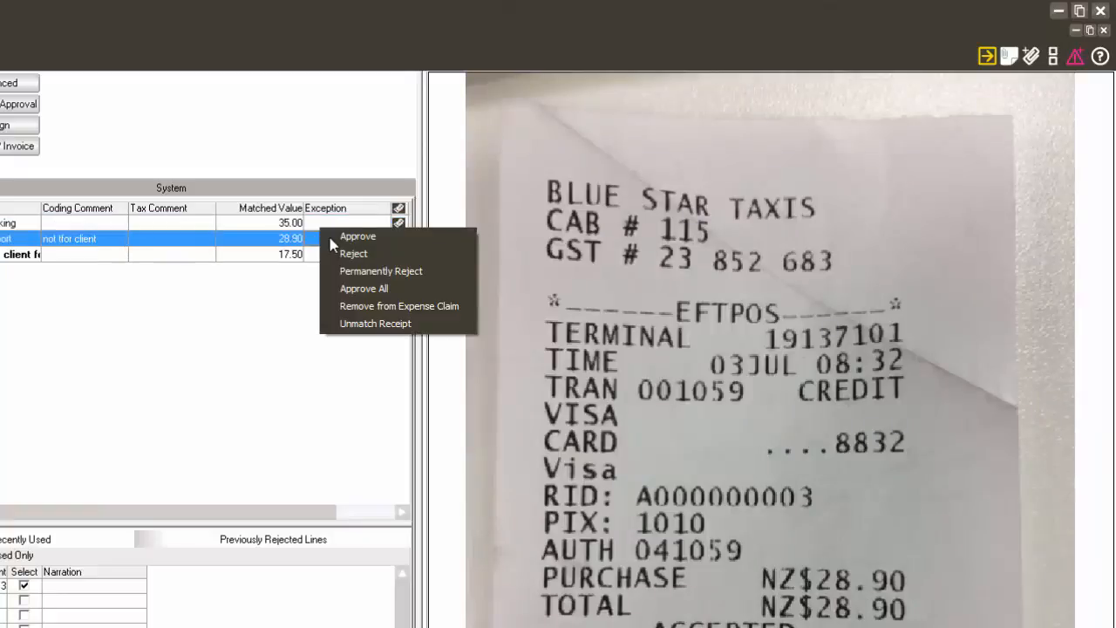
left_click(358, 288)
left_click(339, 505)
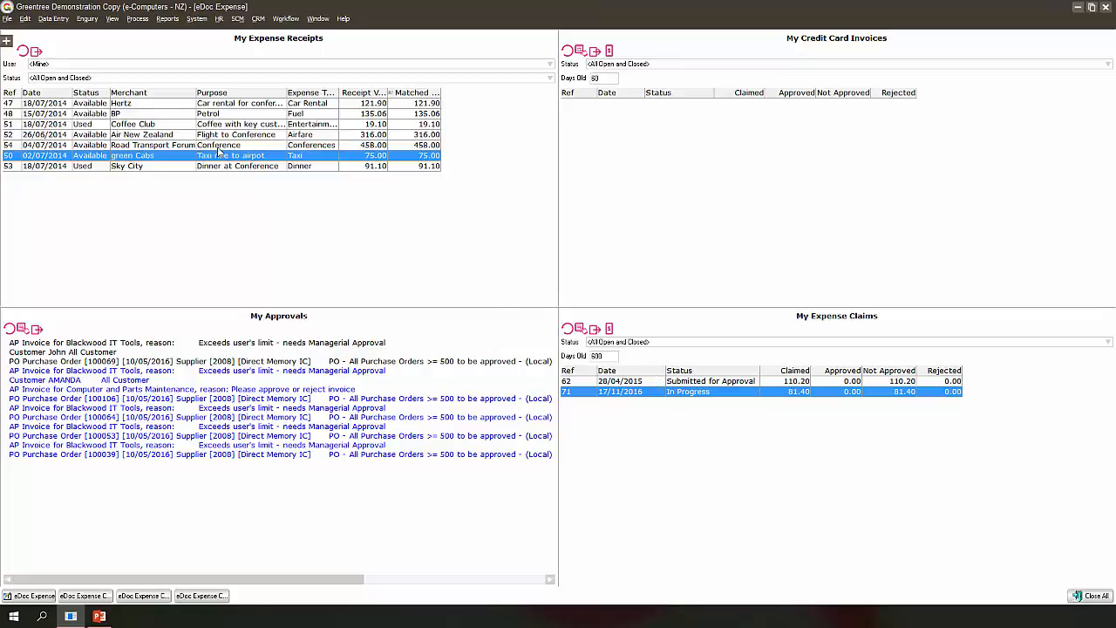
Step: Open the Air New Zealand flight receipt, view its photo's location on the map, and close the map and the receipt
left_click(171, 147)
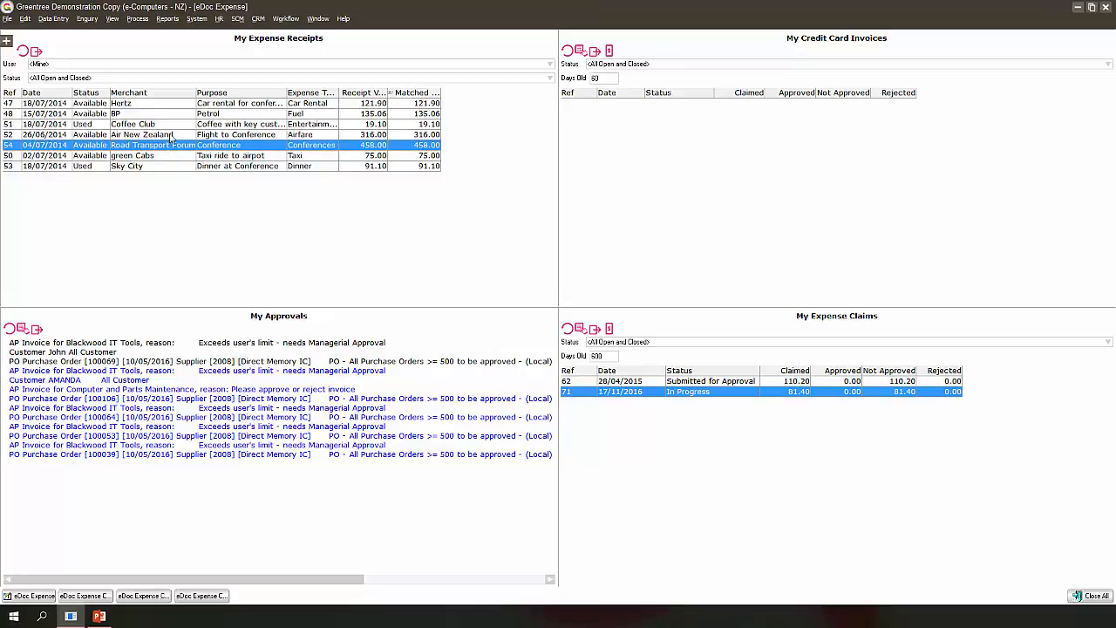
double_click(171, 135)
right_click(494, 283)
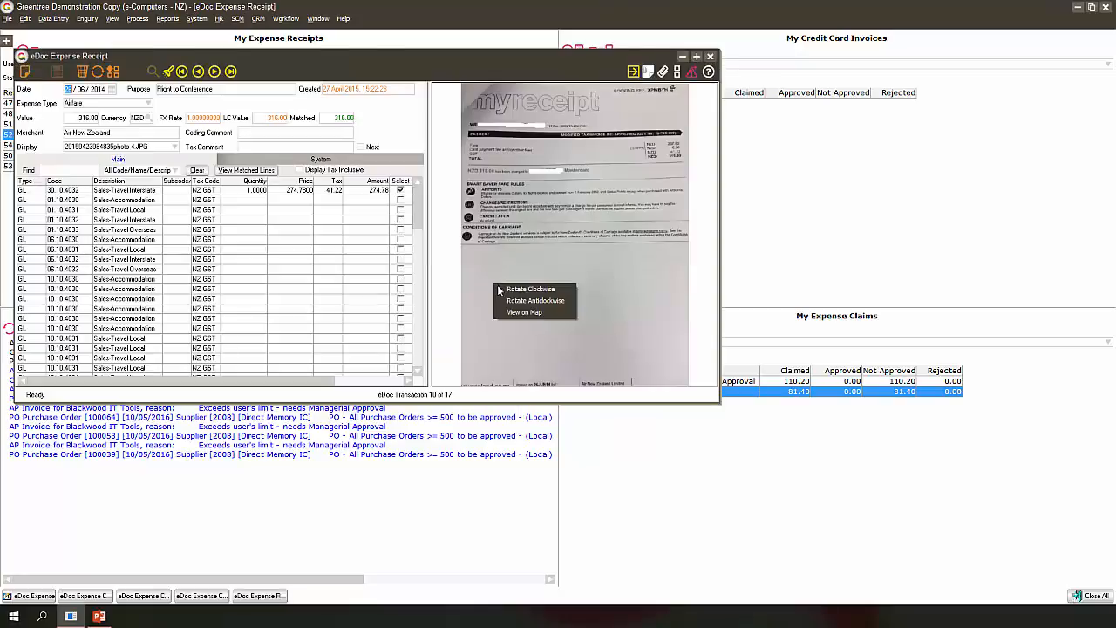
left_click(502, 321)
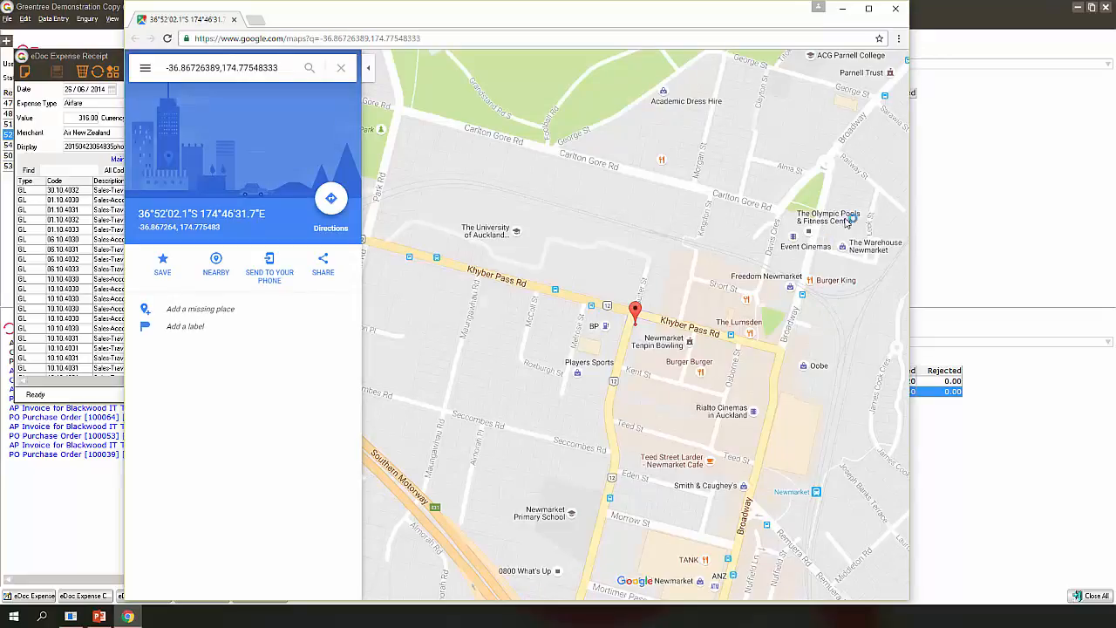
left_click(897, 11)
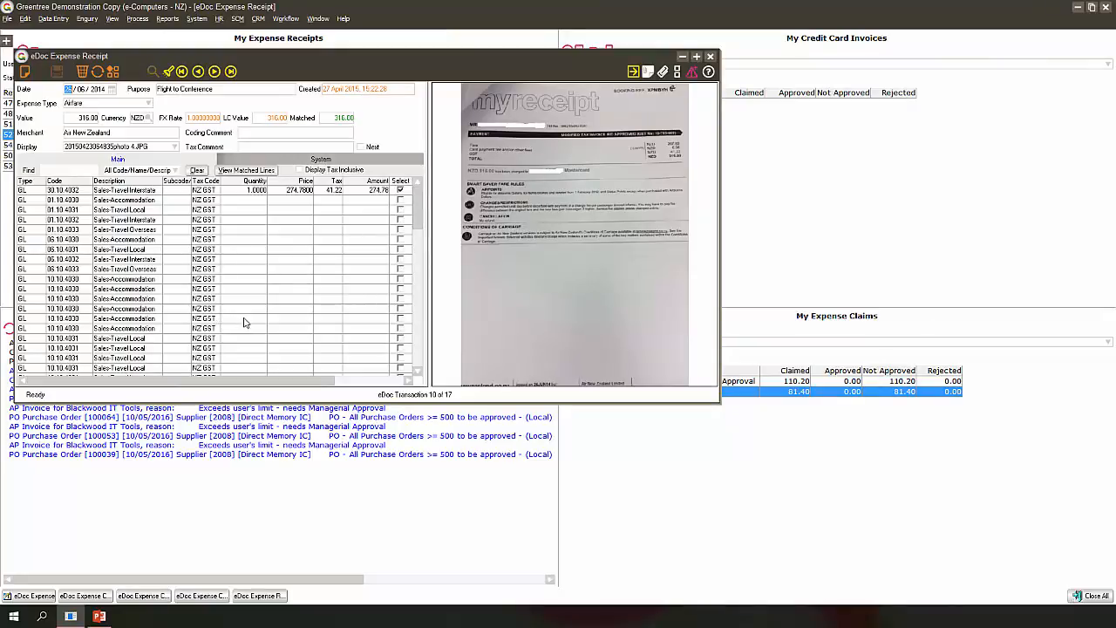
left_click(63, 168)
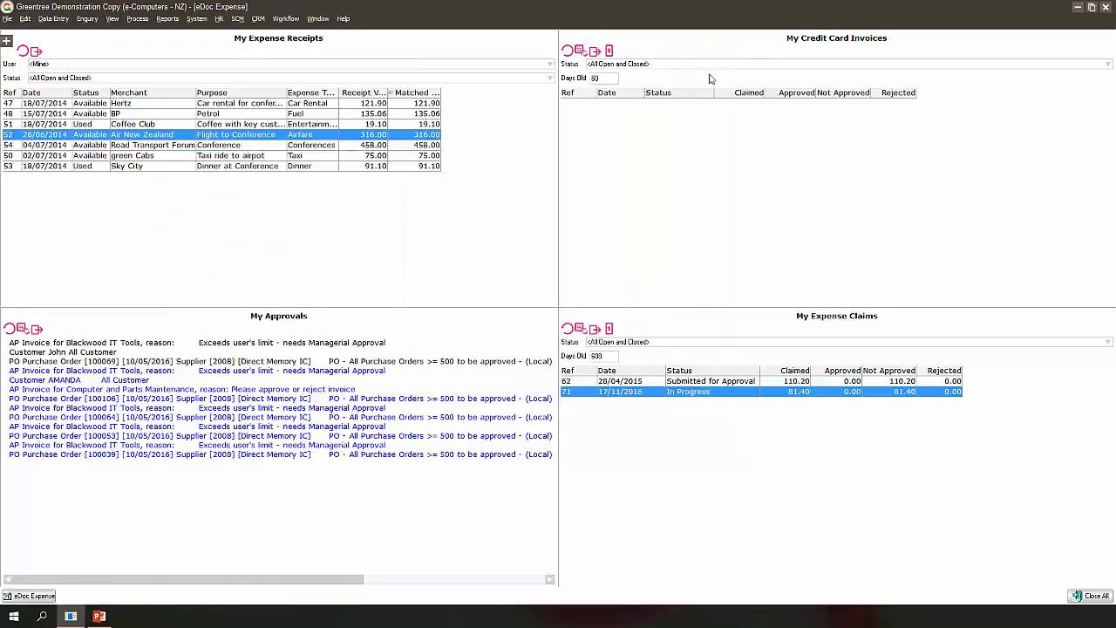
left_click(710, 56)
Step: Reopen expense claim 71, select the unallocated BP petrol and green Cabs taxi receipts, and close the claim without adding them
double_click(714, 393)
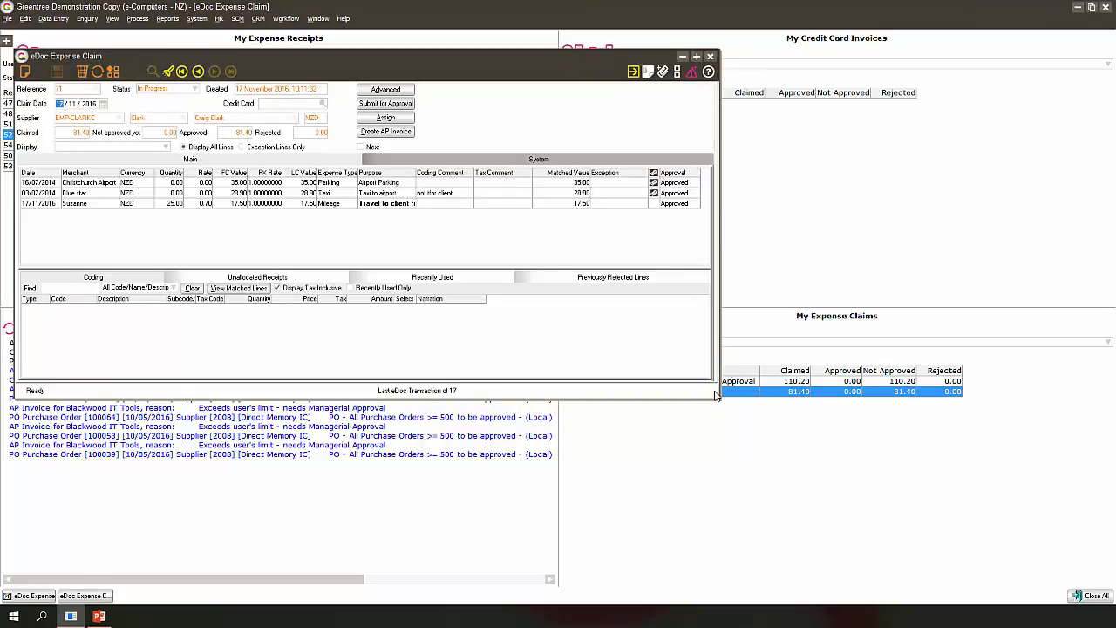
left_click(311, 279)
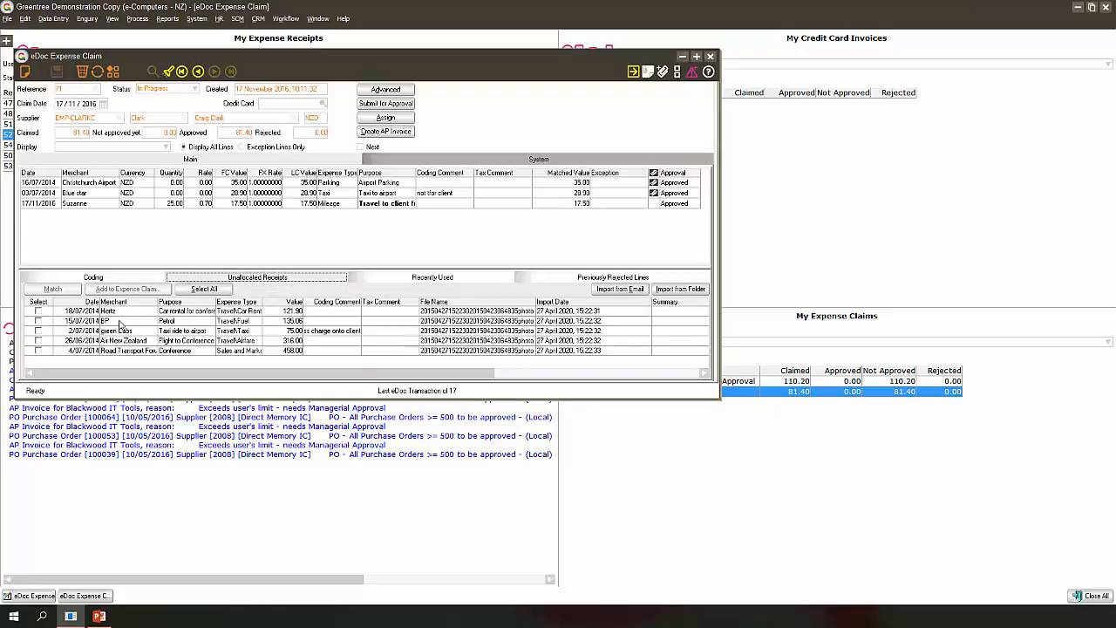
left_click(38, 321)
left_click(38, 331)
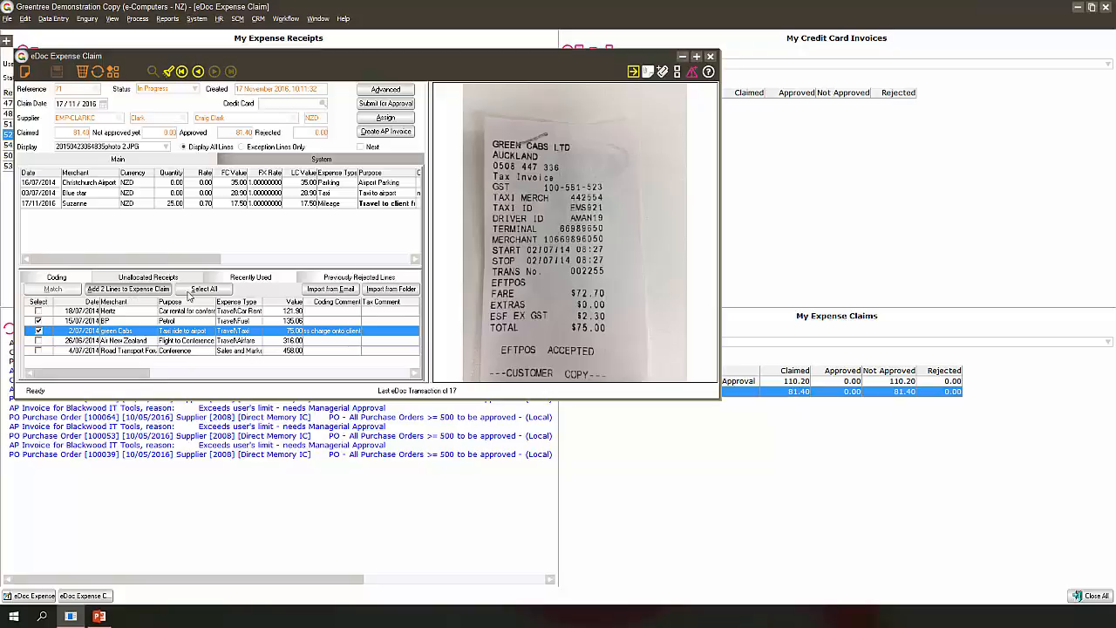
left_click(710, 59)
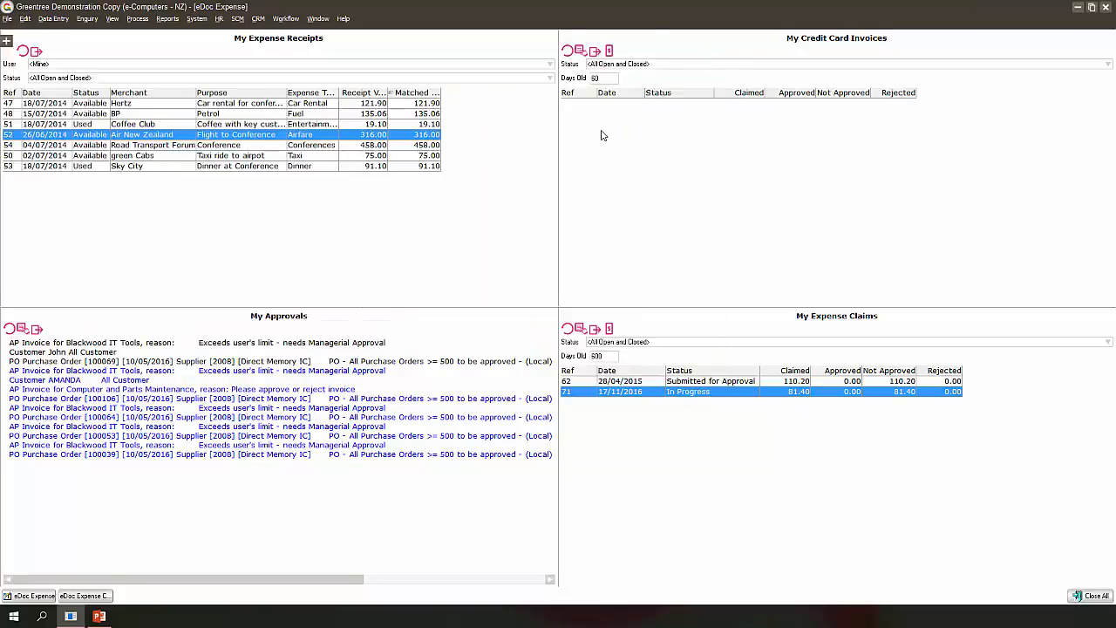